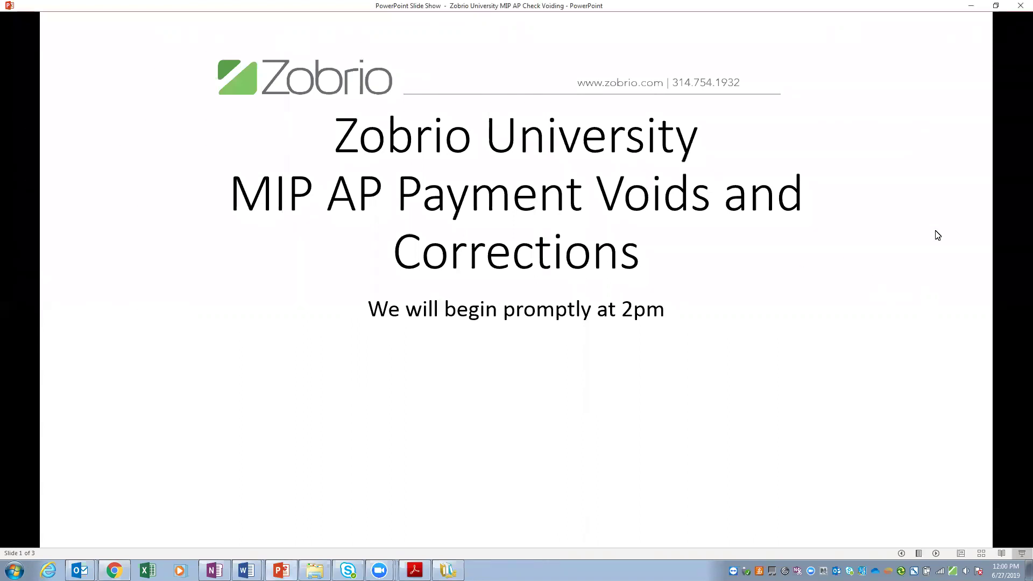
- Advance the slide show to slide 2, 'MIP AP Payment Voids'
{"action": "left_click", "coordinate": [950, 276]}
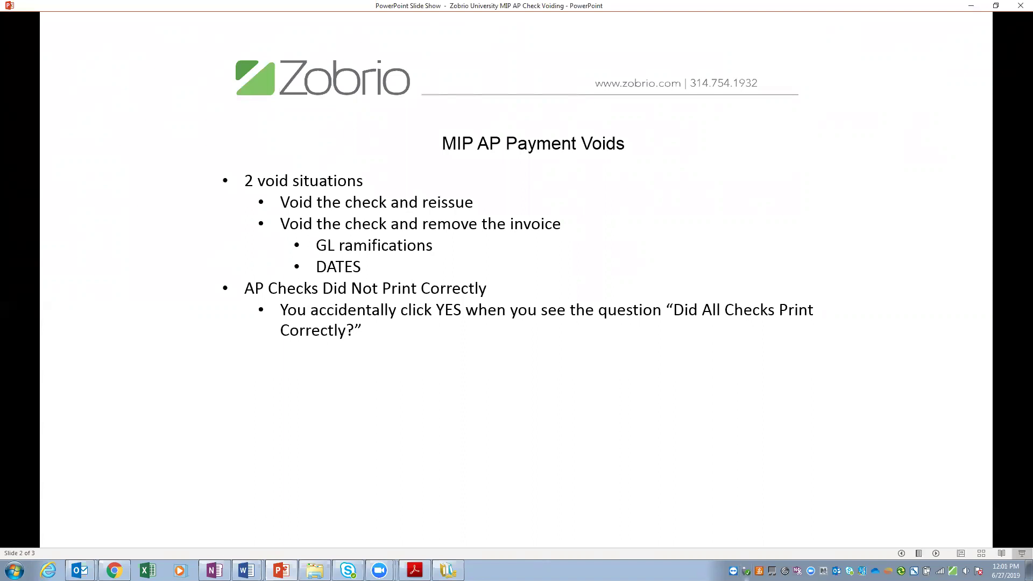
{"action": "left_click", "coordinate": [448, 570]}
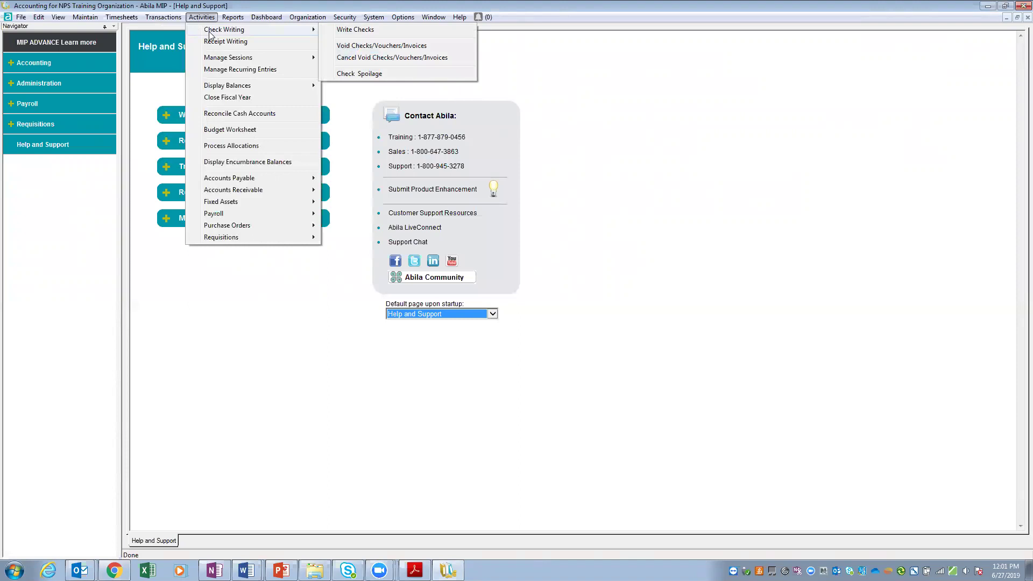
- Open a new Void Checks/Vouchers/Invoices session from the Activities menu
{"action": "left_click", "coordinate": [927, 220]}
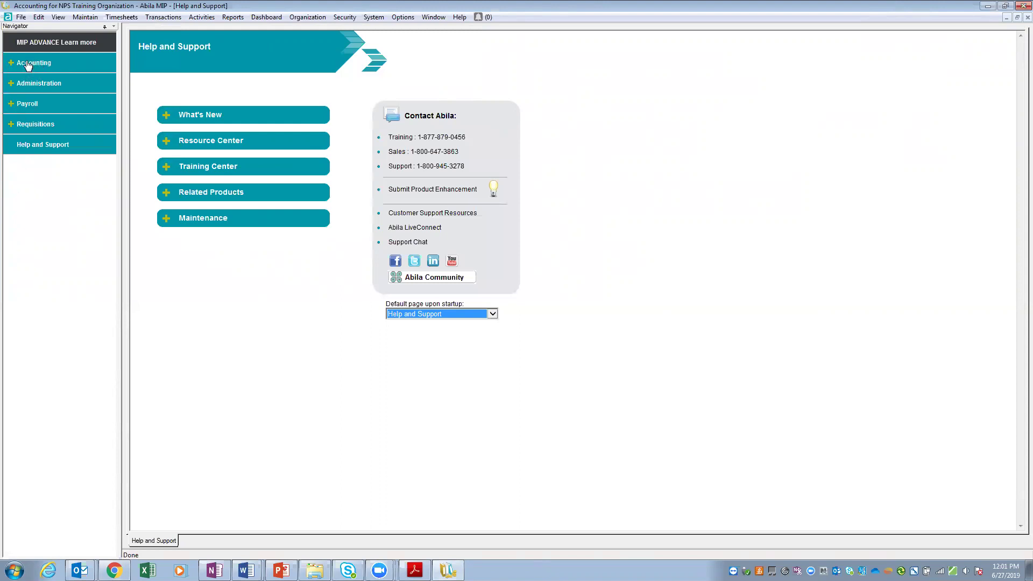
{"action": "left_click", "coordinate": [204, 17]}
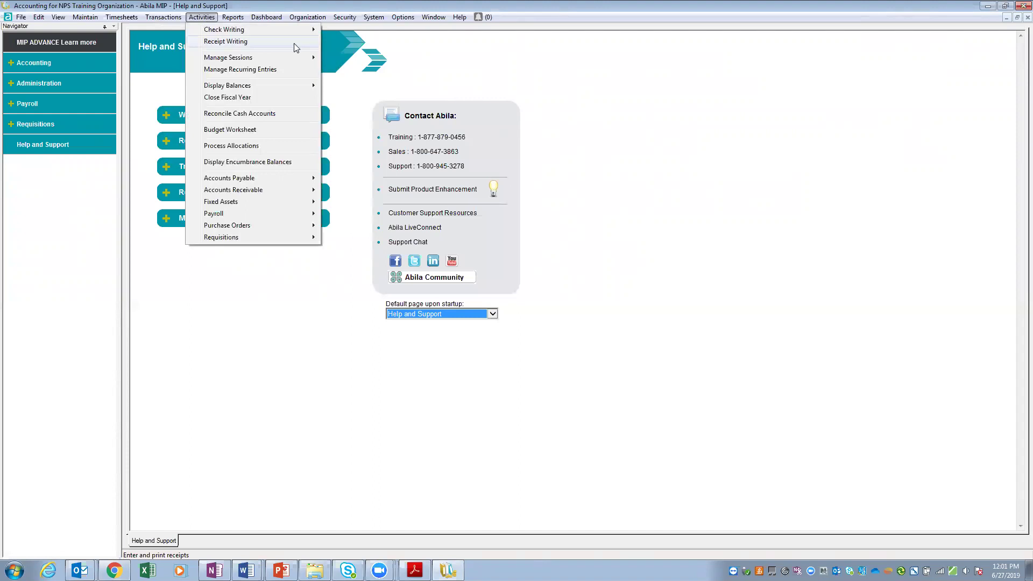
{"action": "mouse_move", "coordinate": [307, 17]}
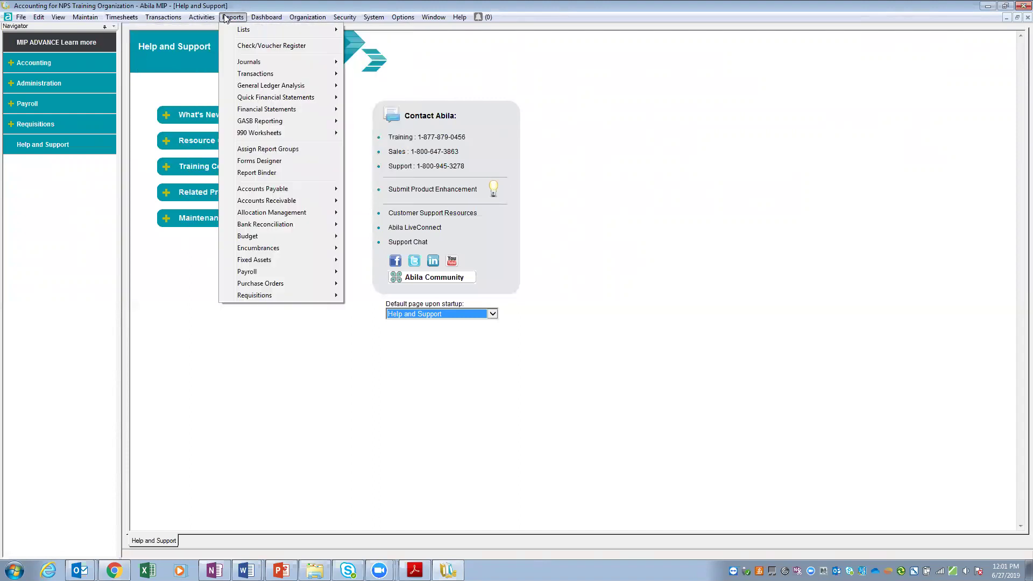
{"action": "mouse_move", "coordinate": [202, 17]}
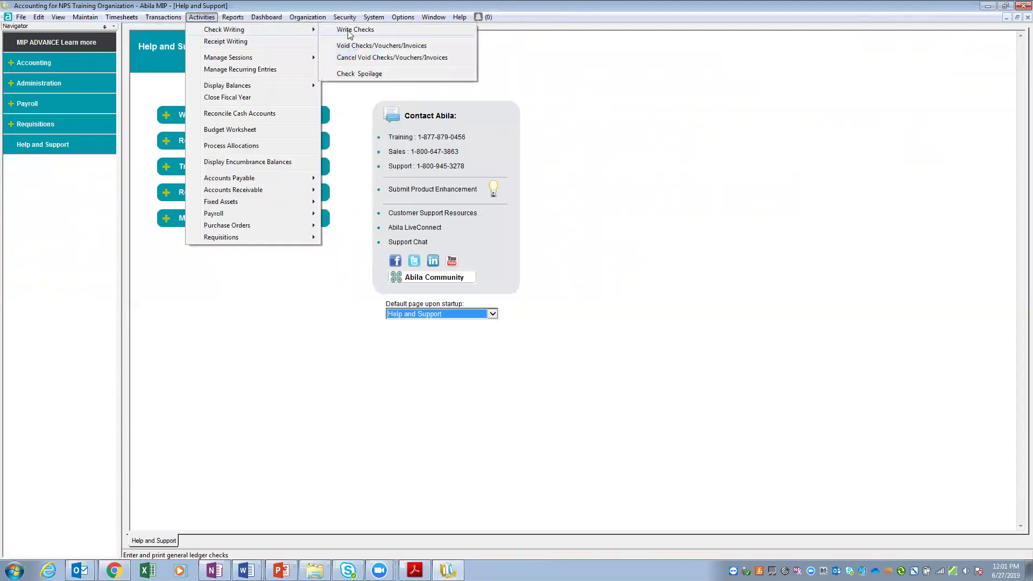
{"action": "left_click", "coordinate": [423, 48]}
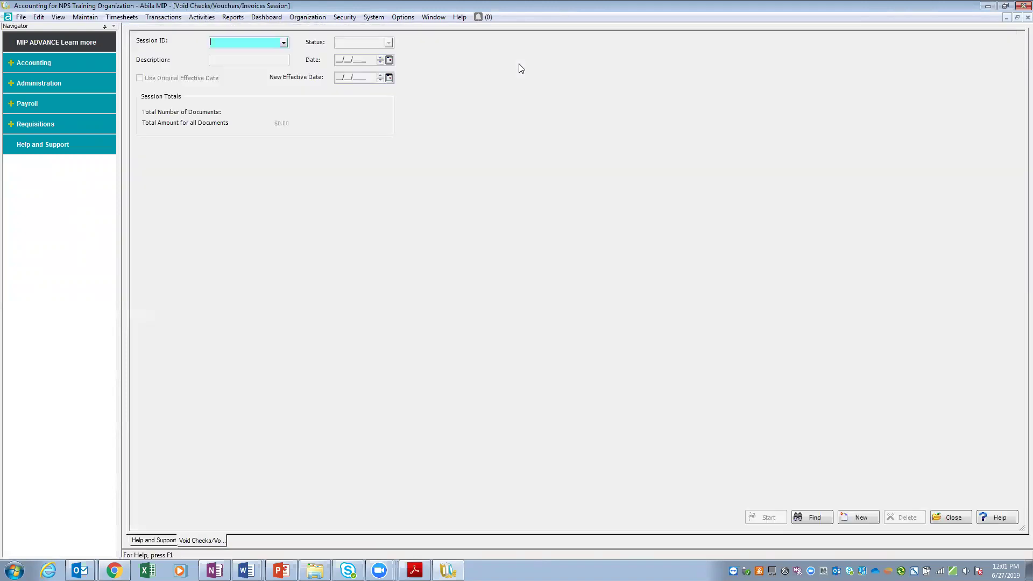
{"action": "left_click", "coordinate": [283, 43]}
{"action": "left_click", "coordinate": [254, 42]}
- Create session VCK0002 with a description and Use Original Effective Date enabled
{"action": "type", "text": "VCK0002"}
{"action": "key", "text": "Tab"}
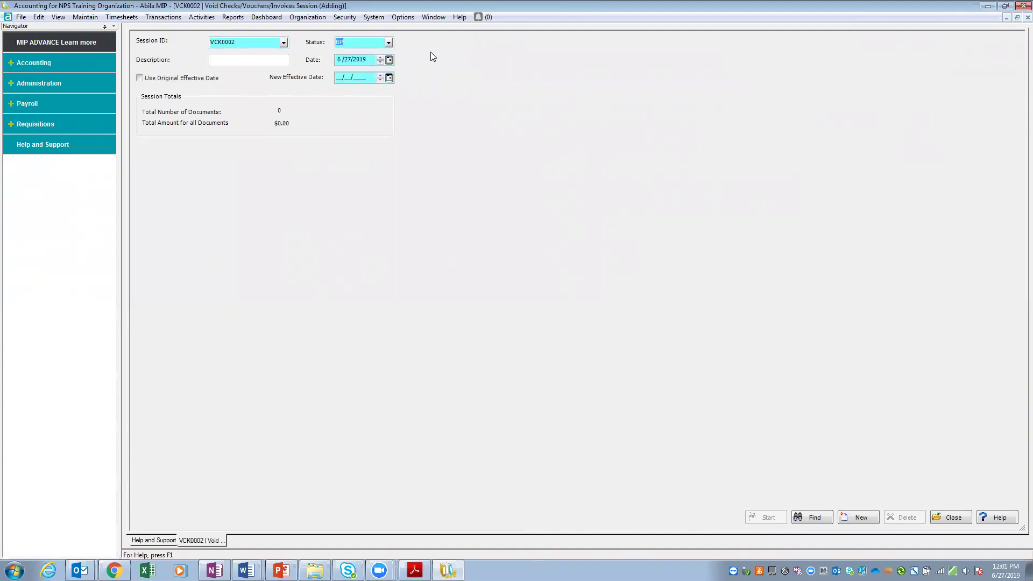
{"action": "left_click", "coordinate": [258, 58]}
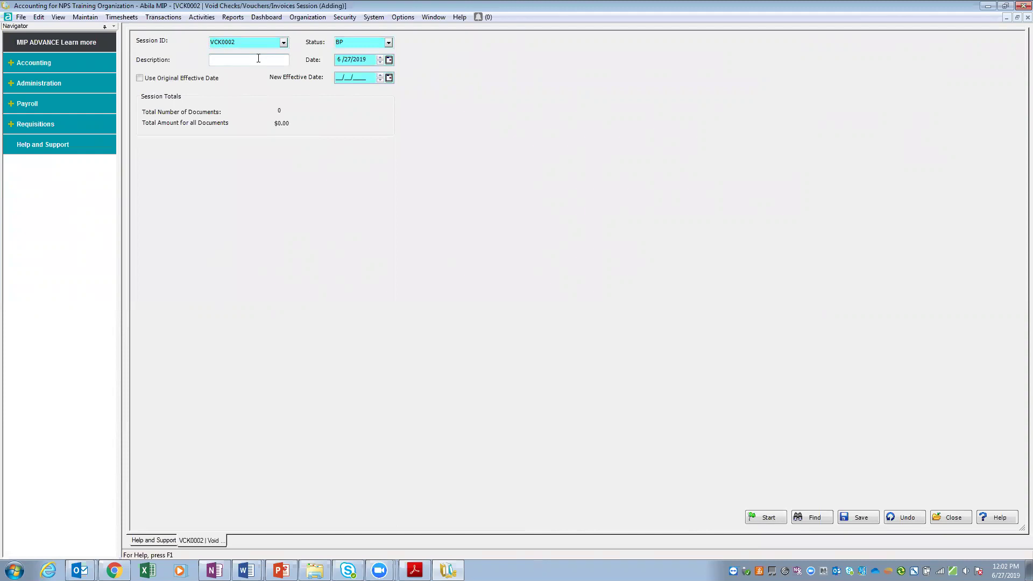
{"action": "type", "text": "Alisa Void Checks"}
{"action": "left_click", "coordinate": [139, 78]}
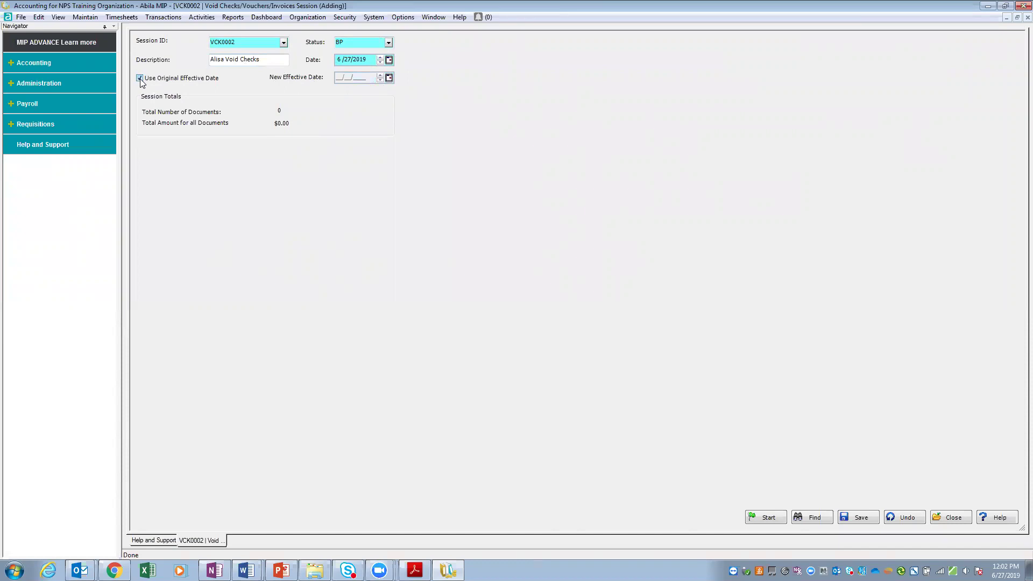
- Start the session, mark check 001 for voiding, and return to the PowerPoint slide
{"action": "left_click", "coordinate": [765, 517]}
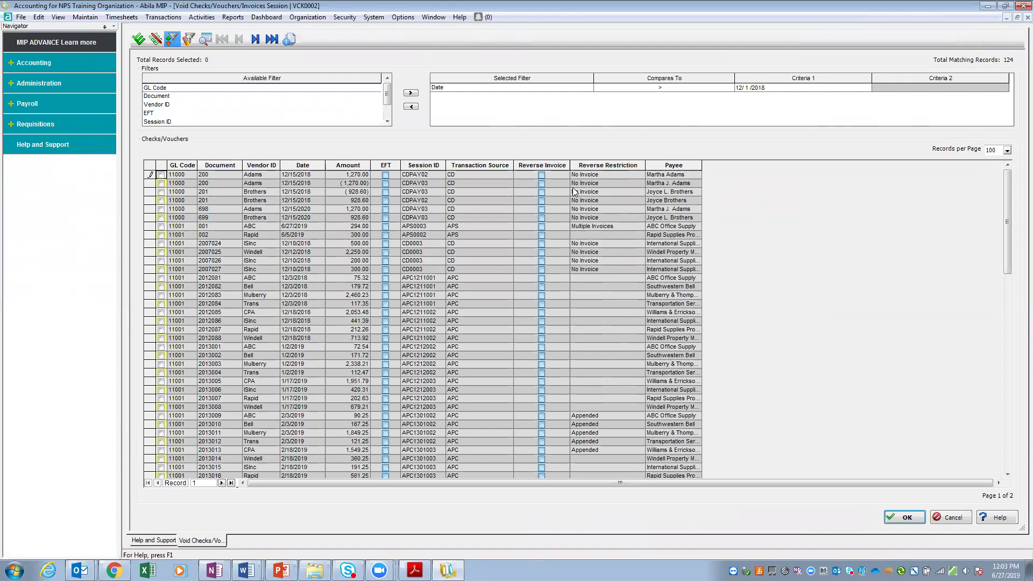
{"action": "left_click", "coordinate": [161, 227]}
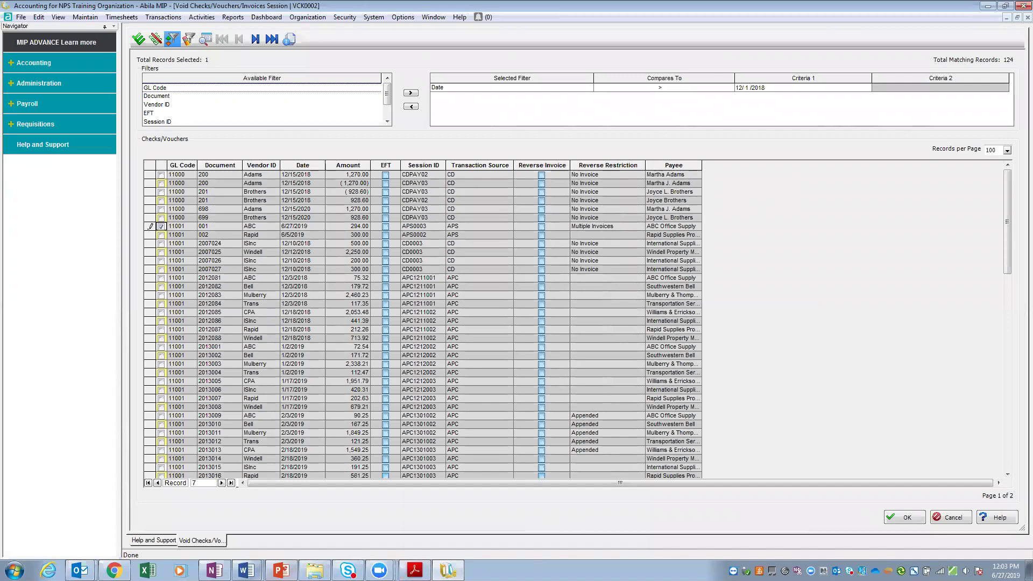
{"action": "left_click", "coordinate": [281, 570]}
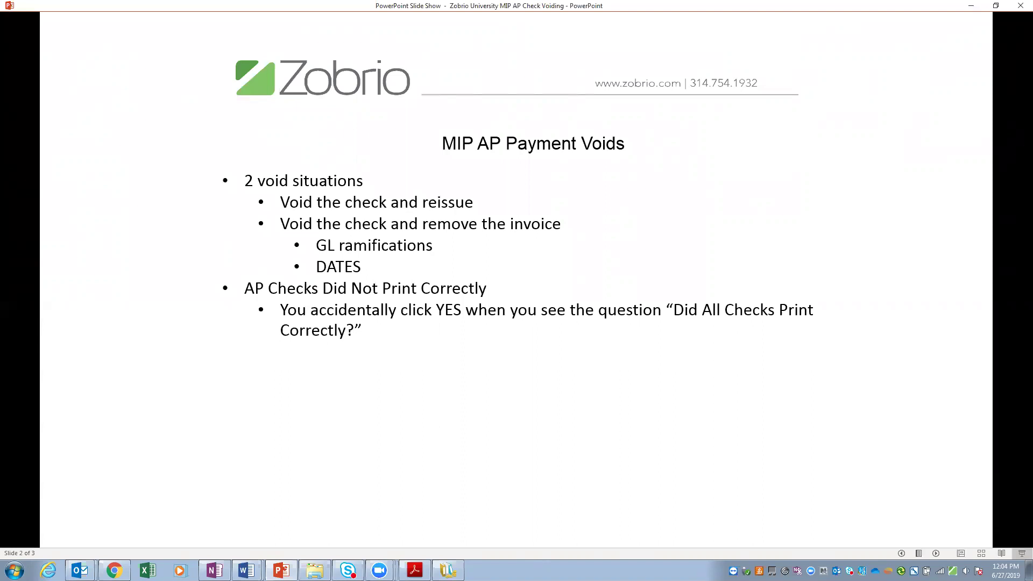
- Switch from the slide show back to the Abila MIP void checks list
{"action": "key", "text": "alt+Tab"}
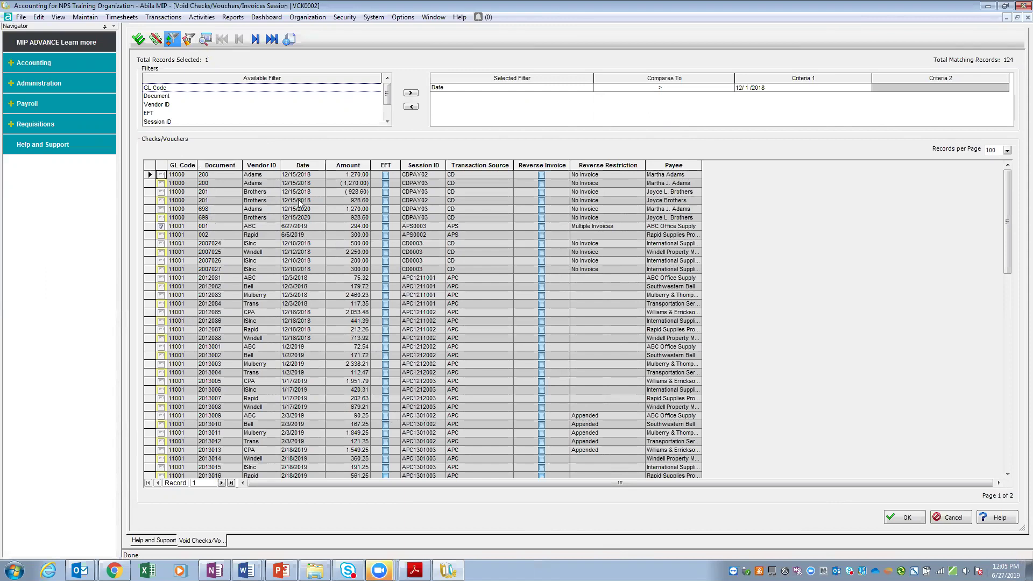
- Leave only check 001 (ABC Office Supply, 294.00) marked, with check 002 and invoice reversal cleared
{"action": "left_click", "coordinate": [542, 227]}
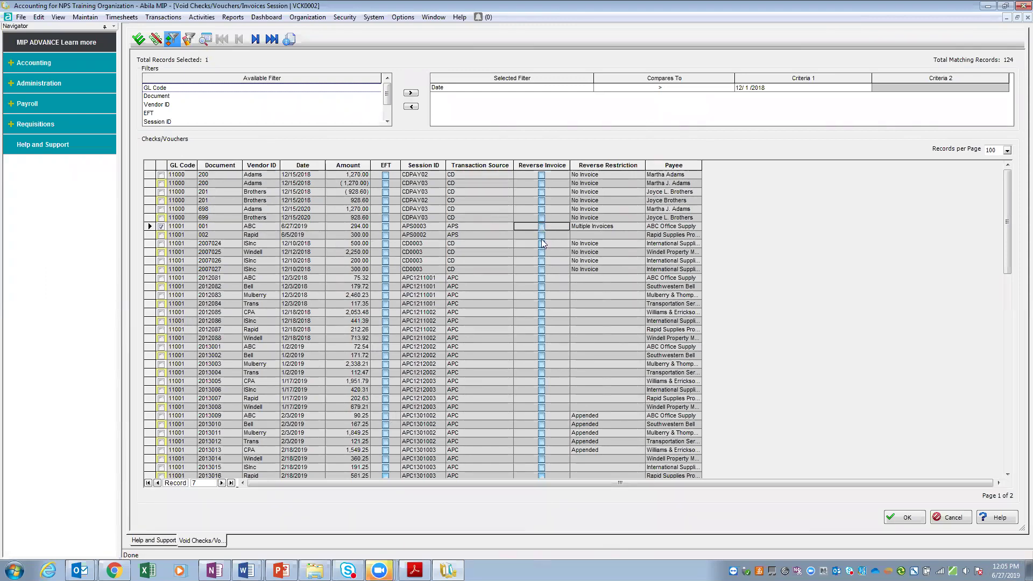
{"action": "left_click", "coordinate": [161, 227]}
{"action": "left_click", "coordinate": [541, 228]}
{"action": "left_click", "coordinate": [161, 226]}
{"action": "left_click", "coordinate": [541, 244]}
{"action": "left_click", "coordinate": [161, 235]}
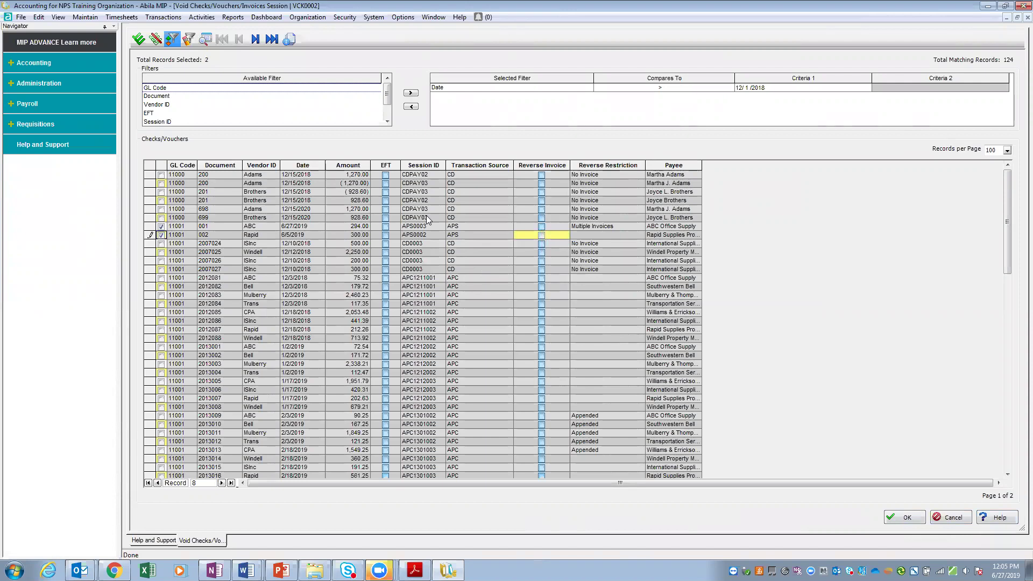
{"action": "left_click", "coordinate": [161, 235]}
{"action": "left_click", "coordinate": [543, 228]}
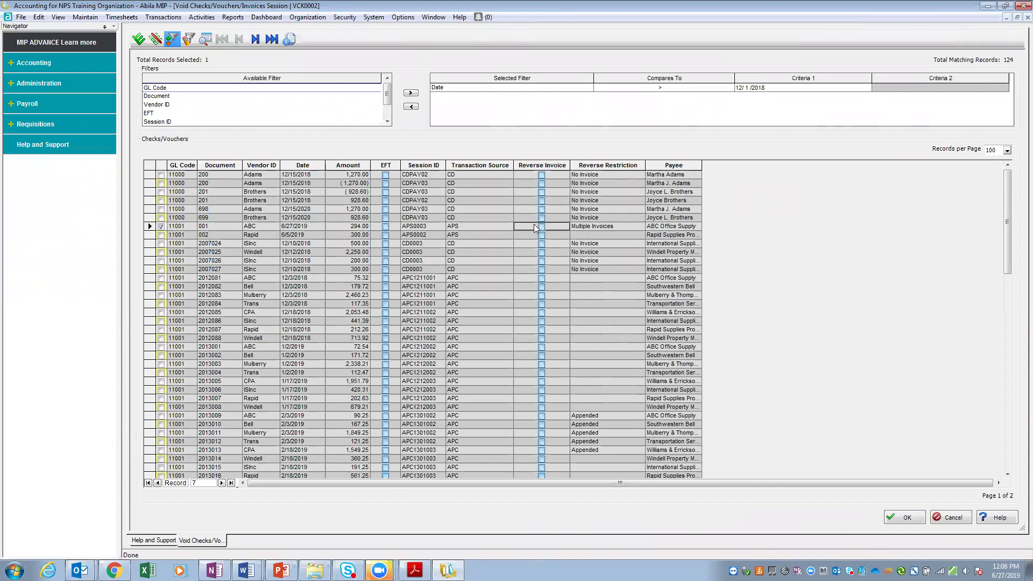
{"action": "left_click", "coordinate": [161, 226]}
{"action": "left_click", "coordinate": [162, 235]}
{"action": "left_click", "coordinate": [541, 235]}
{"action": "left_click", "coordinate": [161, 235]}
{"action": "left_click", "coordinate": [161, 227]}
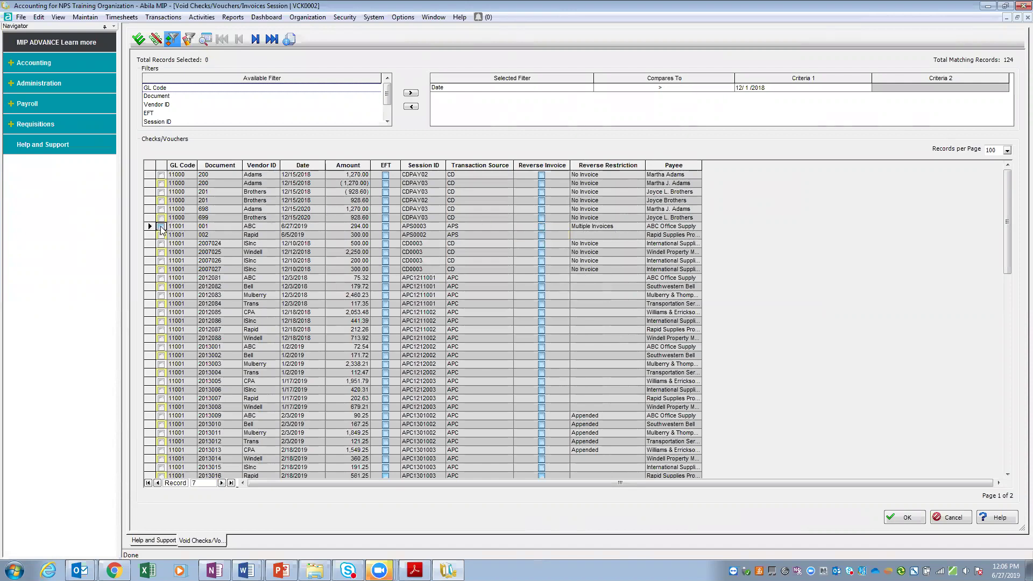
- Process the void of check 001 and finish the VCK0002 session
{"action": "left_click", "coordinate": [906, 517]}
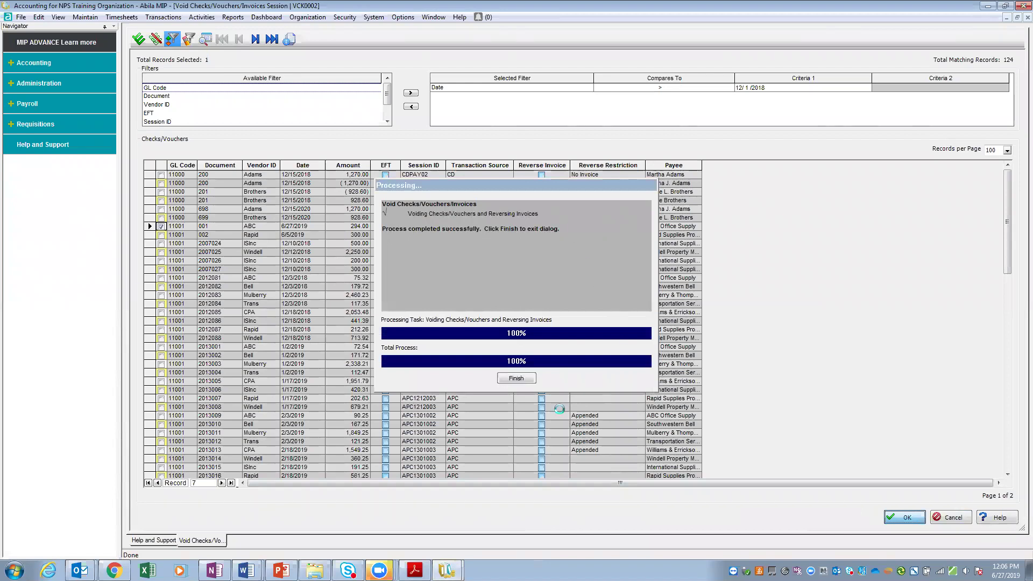
{"action": "left_click", "coordinate": [516, 379]}
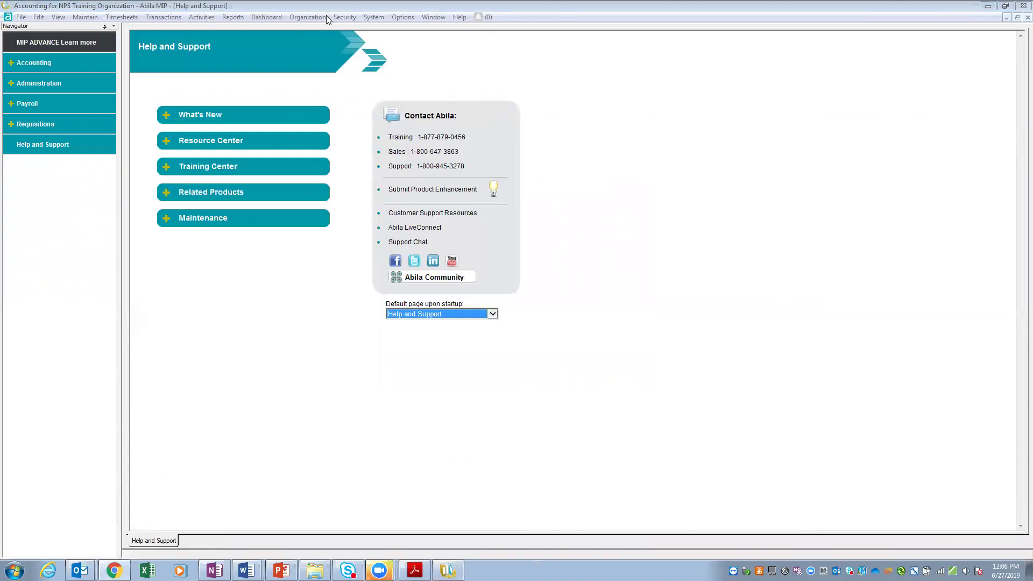
- Open the Bank Reconciliation Checks/Vouchers report and load '<Outstanding Checks>'
{"action": "left_click", "coordinate": [234, 18]}
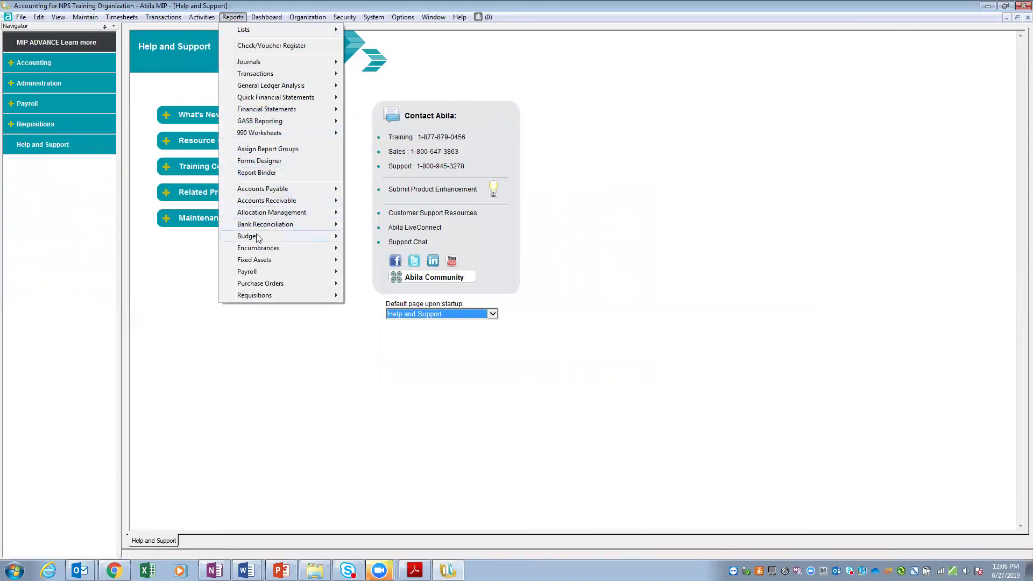
{"action": "mouse_move", "coordinate": [262, 228]}
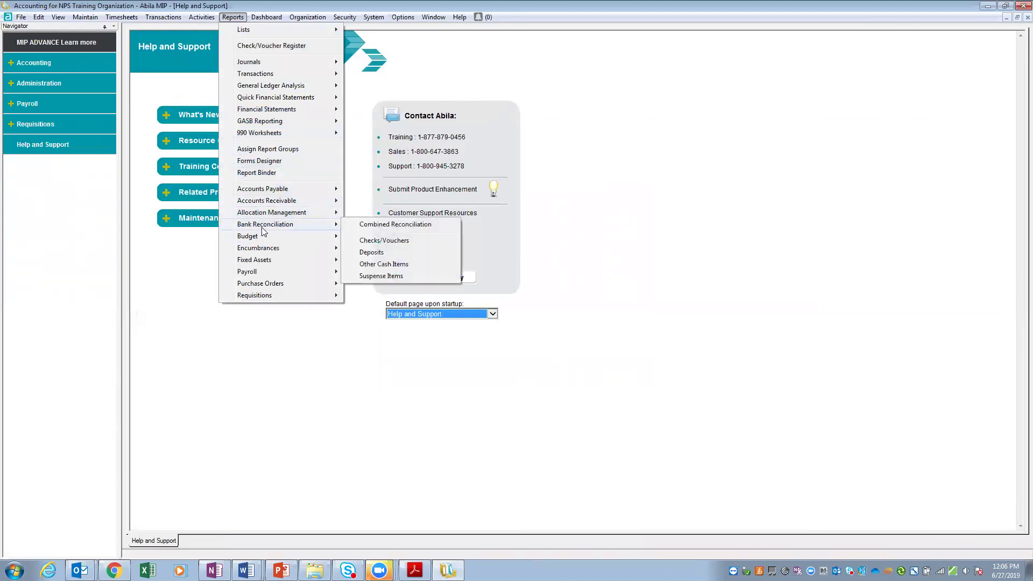
{"action": "left_click", "coordinate": [371, 240]}
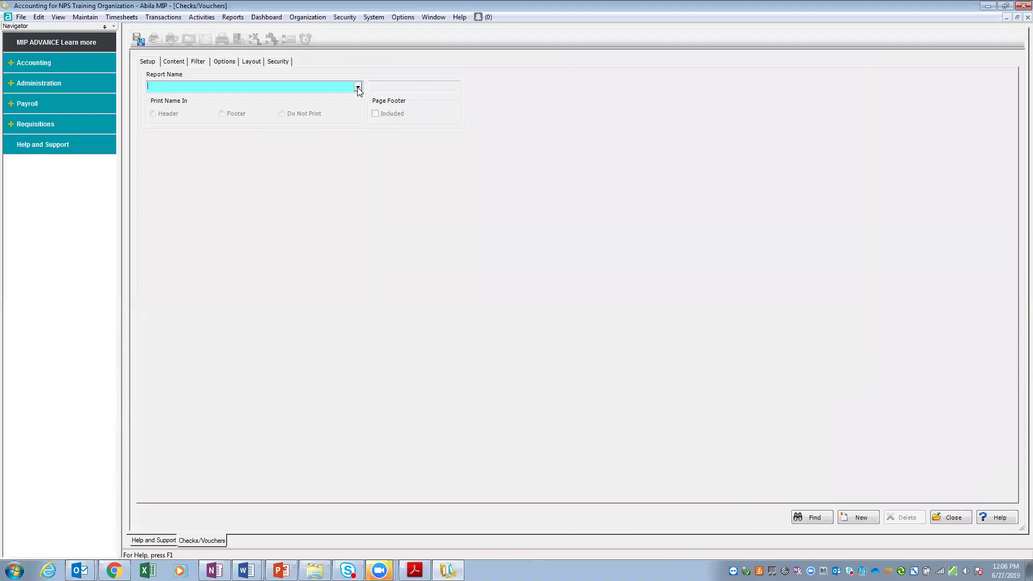
{"action": "left_click", "coordinate": [357, 87]}
{"action": "left_click", "coordinate": [218, 125]}
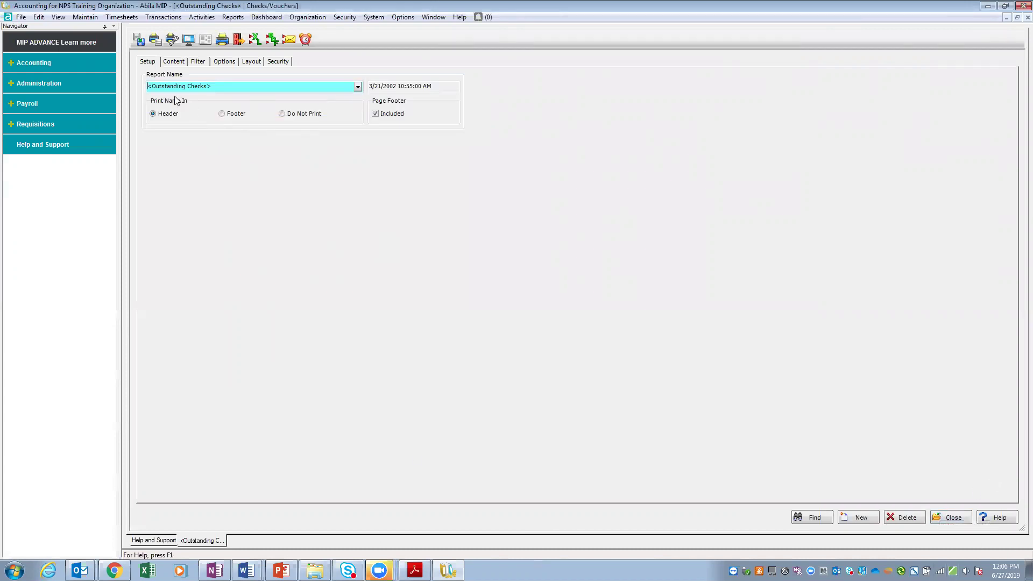
- Add a Document Date filter equal to 6/27/2019
{"action": "left_click", "coordinate": [205, 63]}
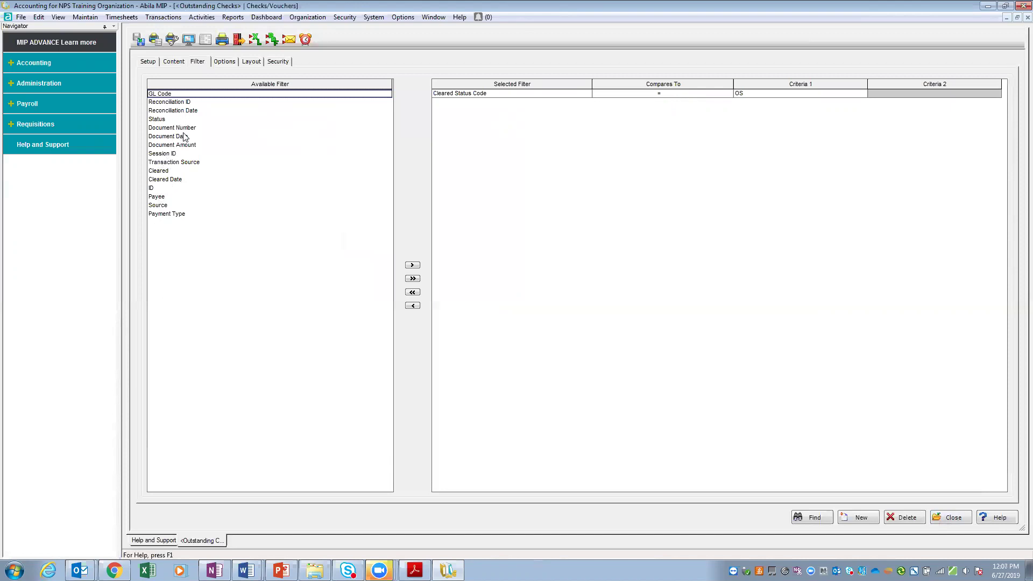
{"action": "left_click_drag", "start_coordinate": [184, 136], "coordinate": [682, 106]}
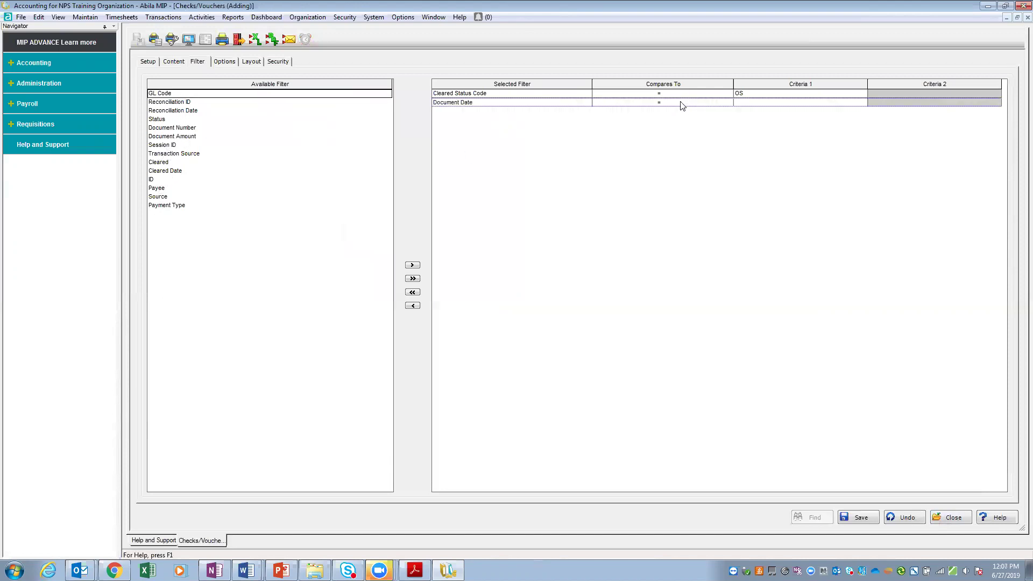
{"action": "left_click", "coordinate": [737, 104]}
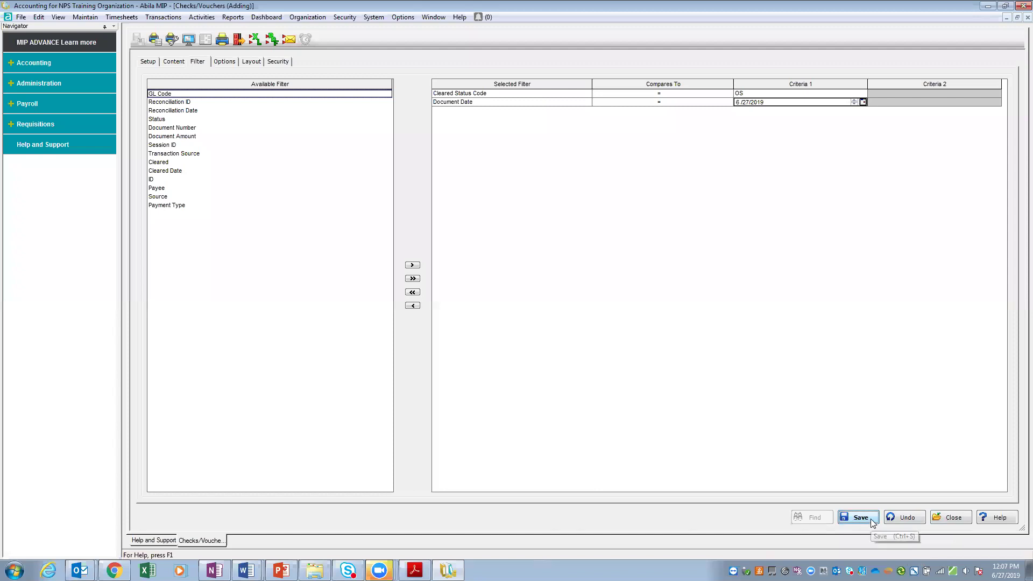
- Attempt a screen preview, dismiss the missing report name error, and open the Report Name list
{"action": "left_click", "coordinate": [189, 39]}
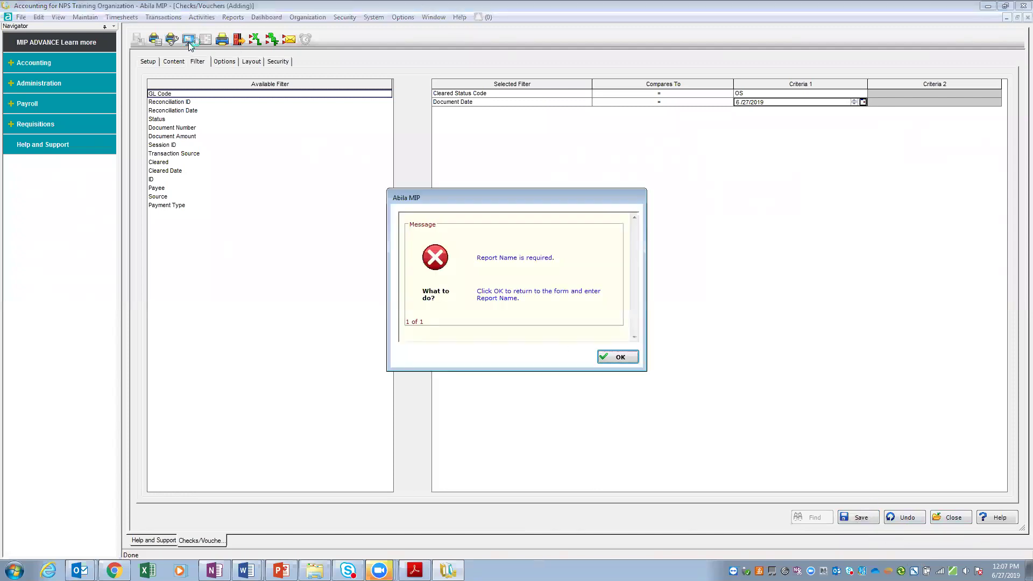
{"action": "left_click", "coordinate": [619, 356]}
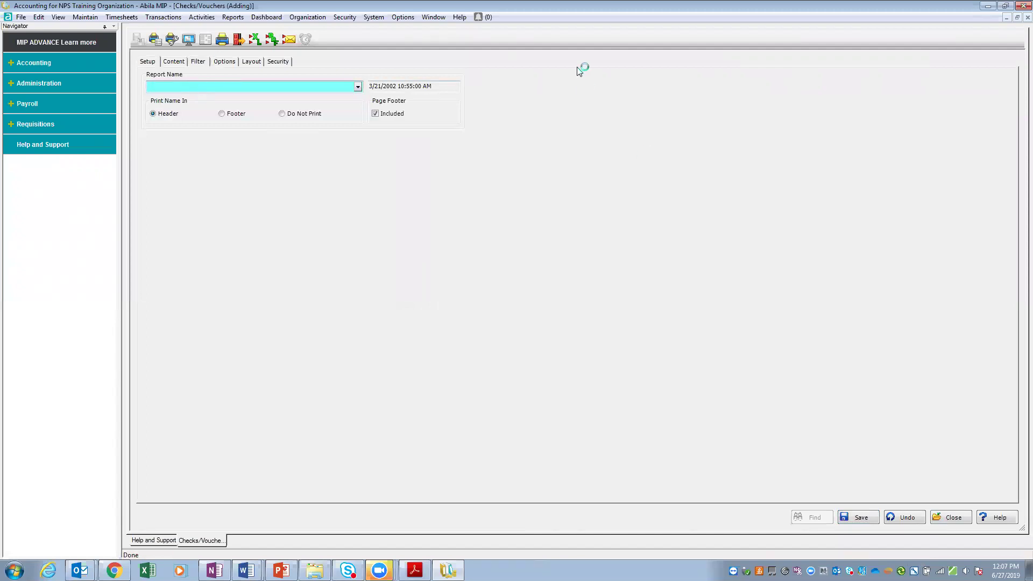
{"action": "left_click", "coordinate": [358, 86]}
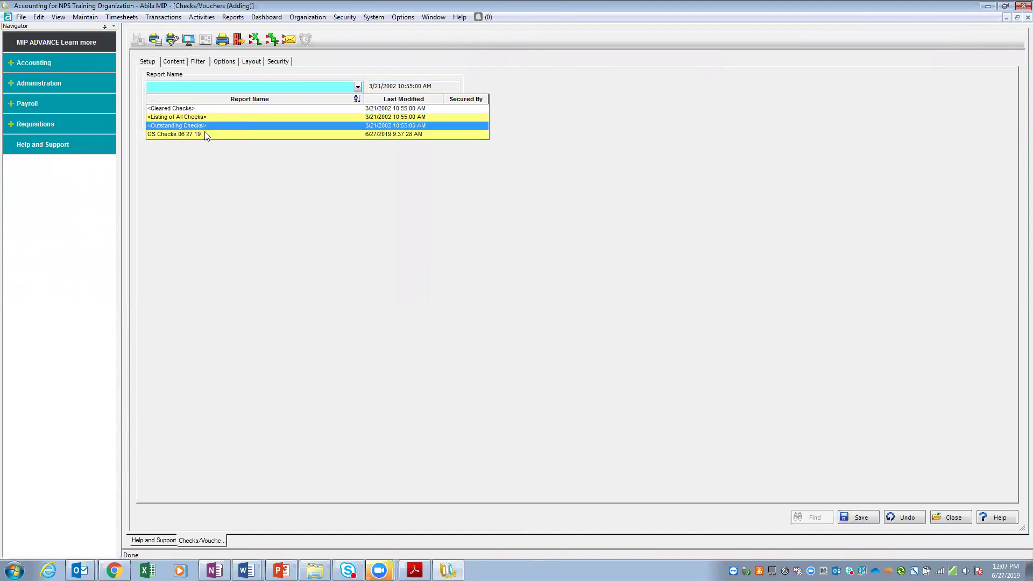
- Load 'OS Checks 06 27 19' without saving changes and preview its 4,256.03 outstanding checks
{"action": "left_click", "coordinate": [196, 134]}
{"action": "left_click", "coordinate": [196, 133]}
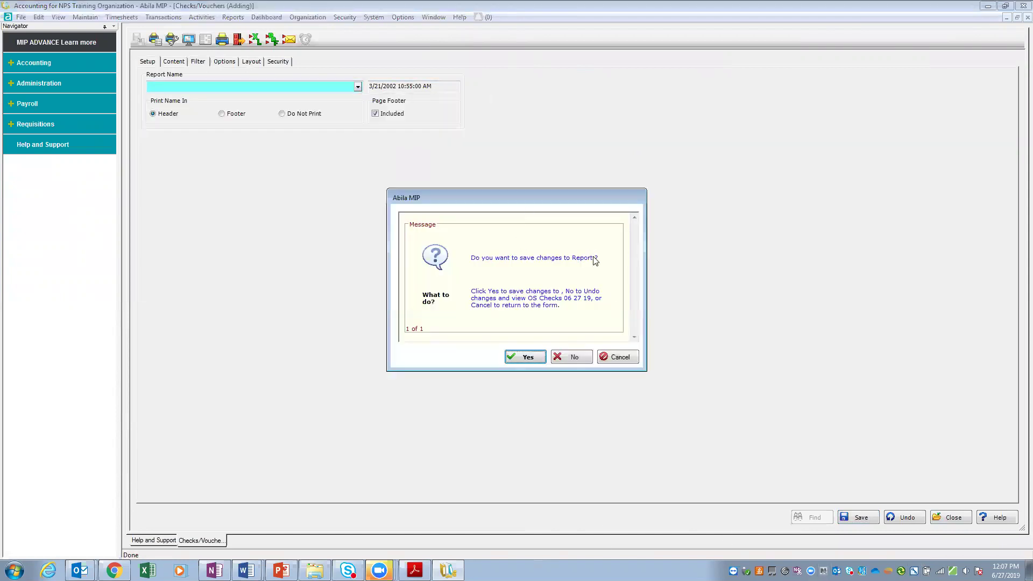
{"action": "left_click", "coordinate": [573, 359]}
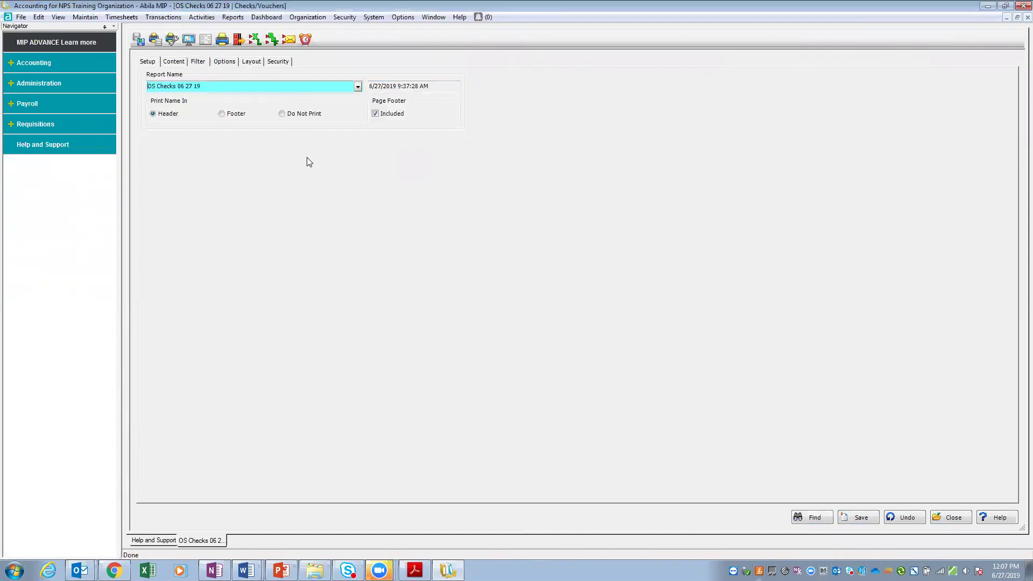
{"action": "left_click", "coordinate": [189, 40]}
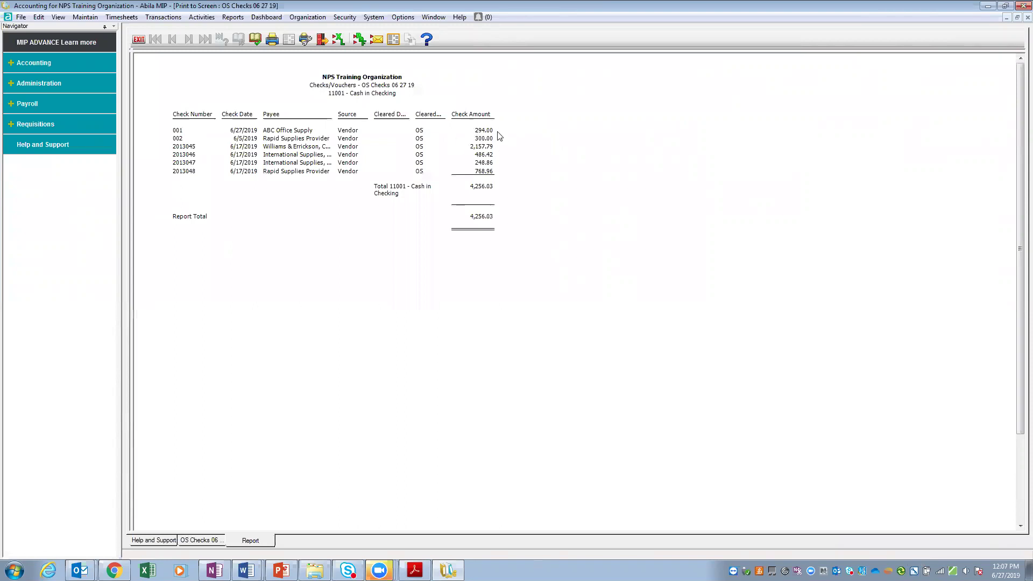
{"action": "left_click", "coordinate": [137, 40]}
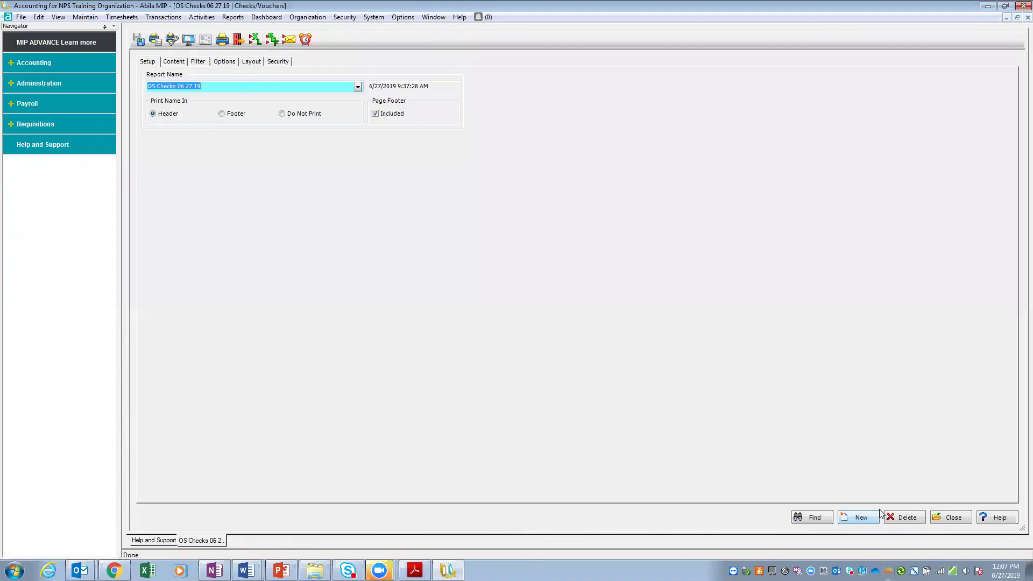
- Post the APV session VCK0002 from Accounts Payable's Post Transactions window
{"action": "left_click", "coordinate": [954, 517]}
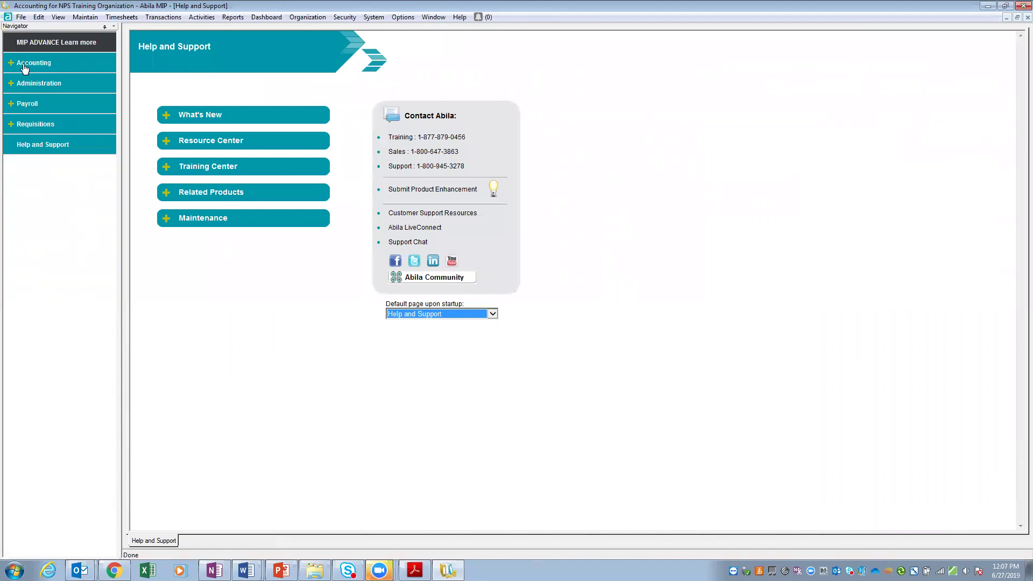
{"action": "left_click", "coordinate": [24, 65]}
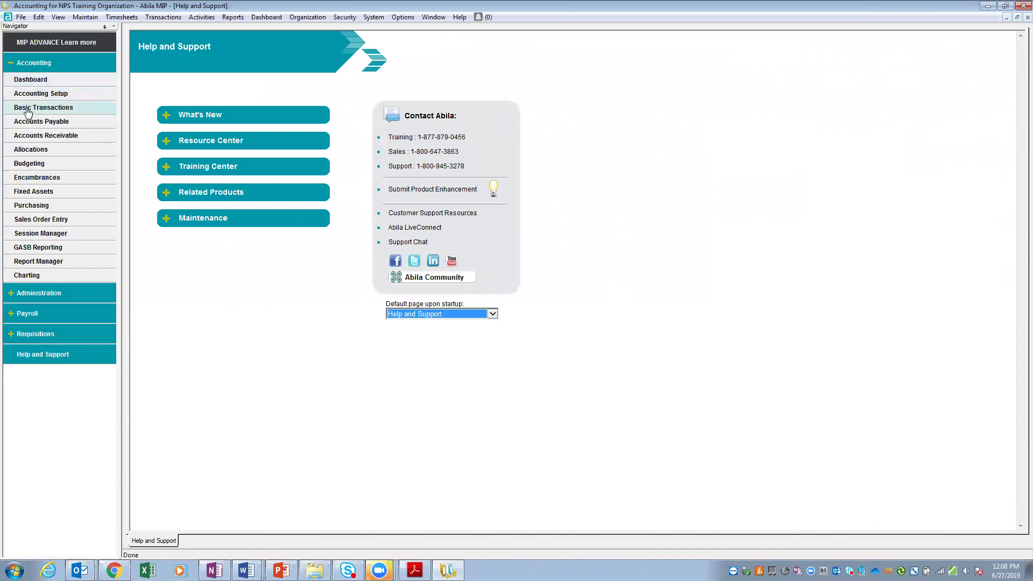
{"action": "left_click", "coordinate": [53, 122]}
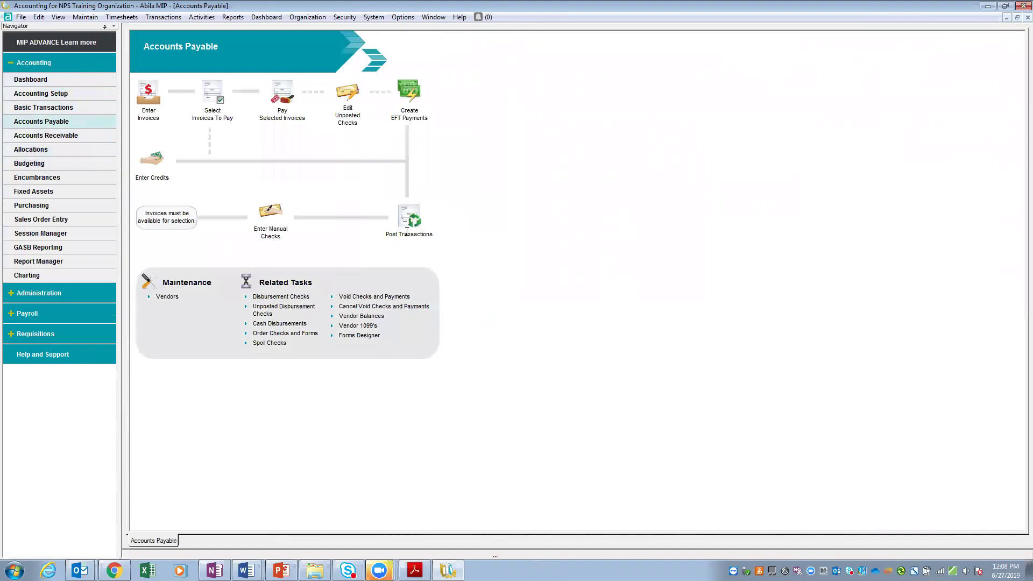
{"action": "left_click", "coordinate": [408, 216]}
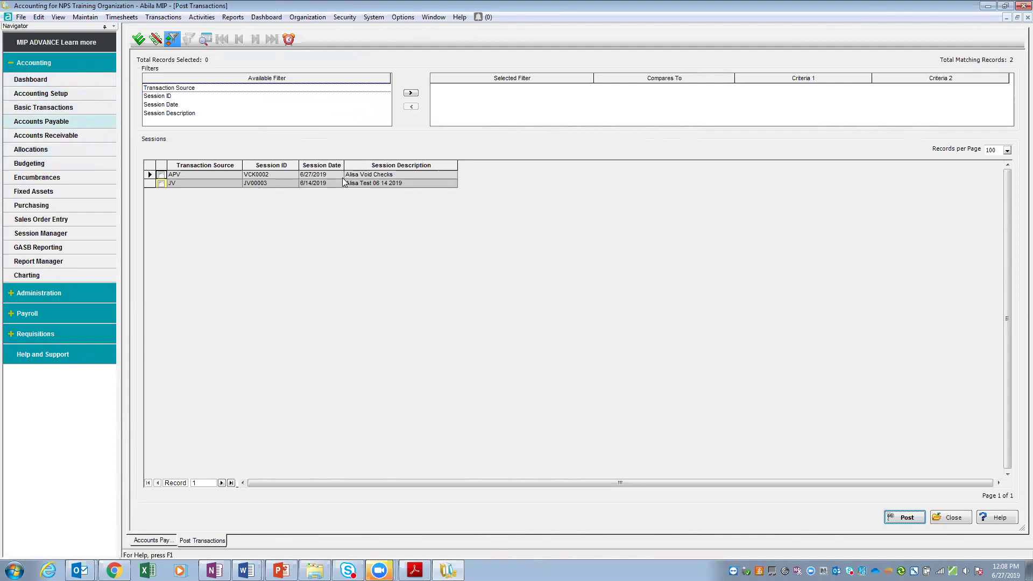
{"action": "left_click", "coordinate": [161, 176]}
{"action": "left_click", "coordinate": [905, 517]}
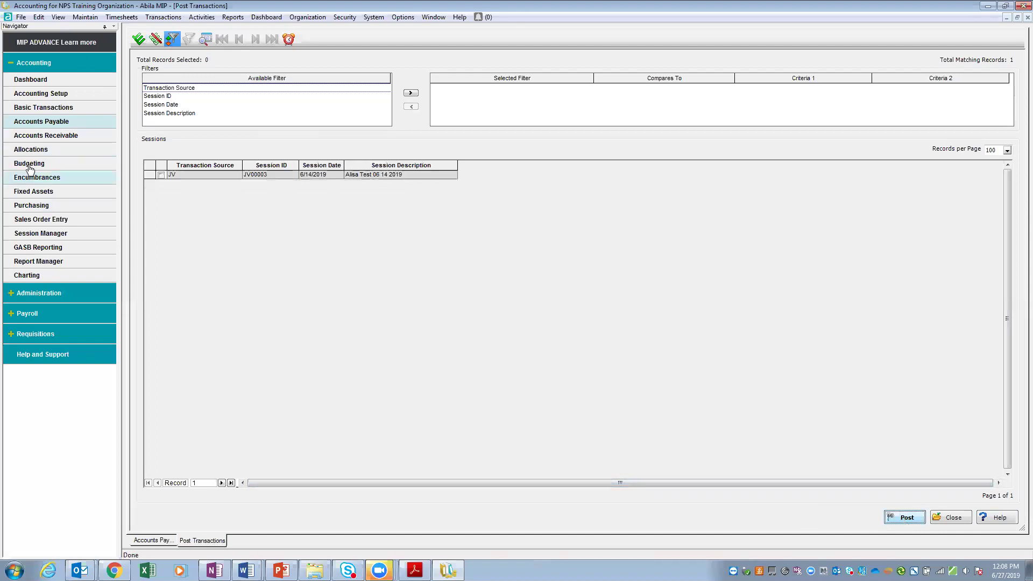
- Preview the OS Checks 06 27 19 Checks/Vouchers report to confirm check 001 is 0.00, then close it
{"action": "left_click", "coordinate": [231, 18]}
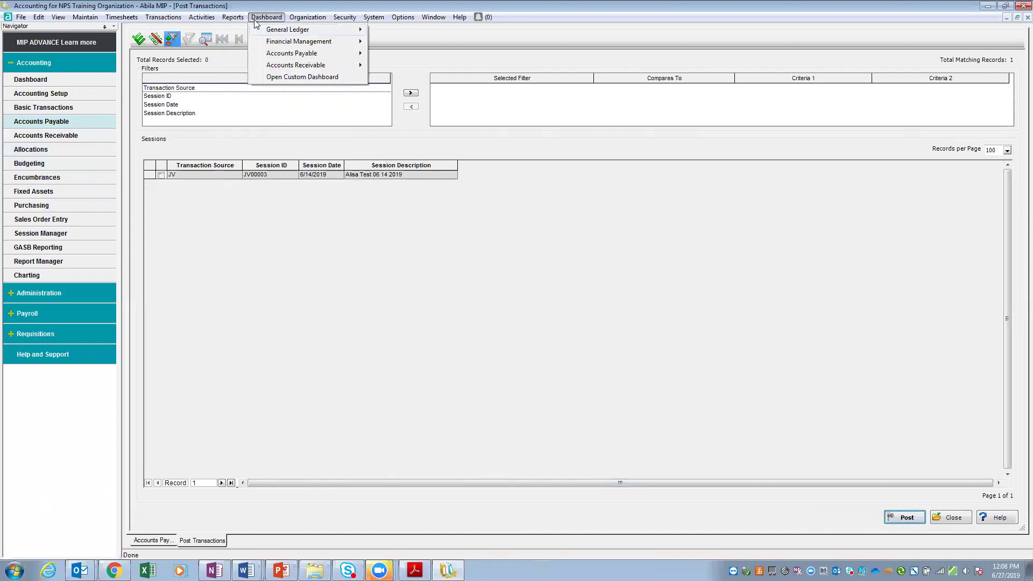
{"action": "mouse_move", "coordinate": [267, 225]}
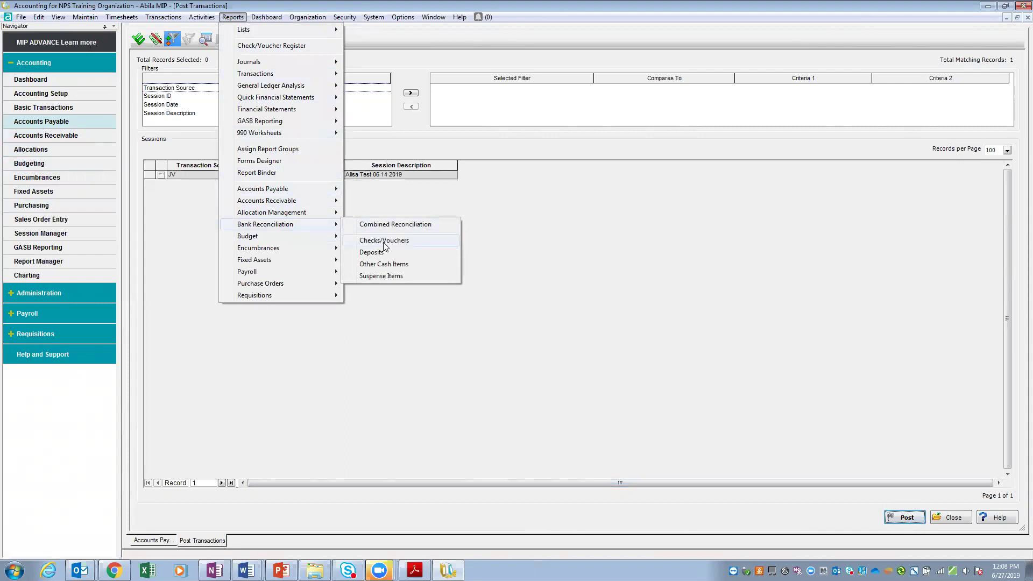
{"action": "left_click", "coordinate": [385, 241]}
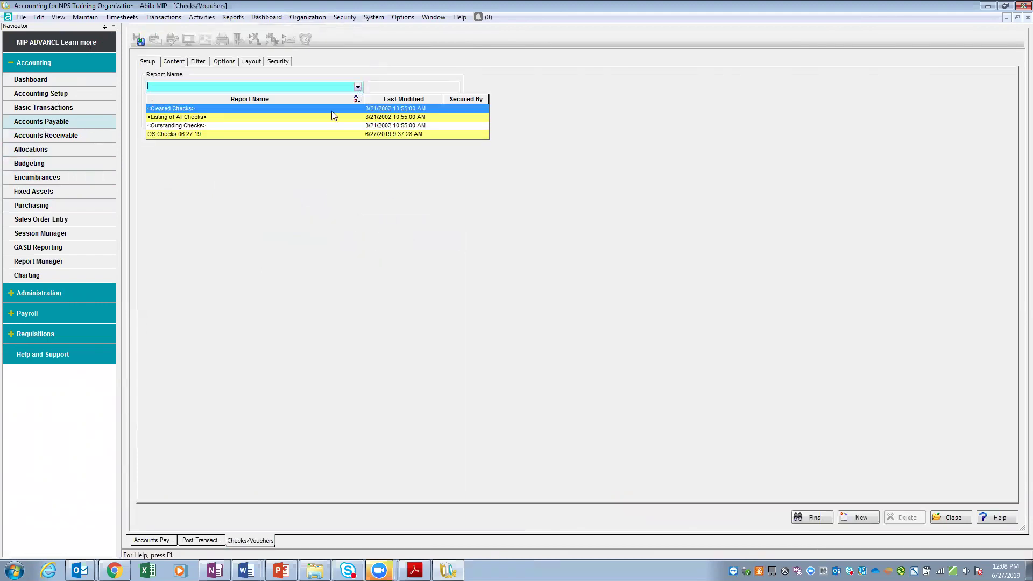
{"action": "left_click", "coordinate": [296, 135]}
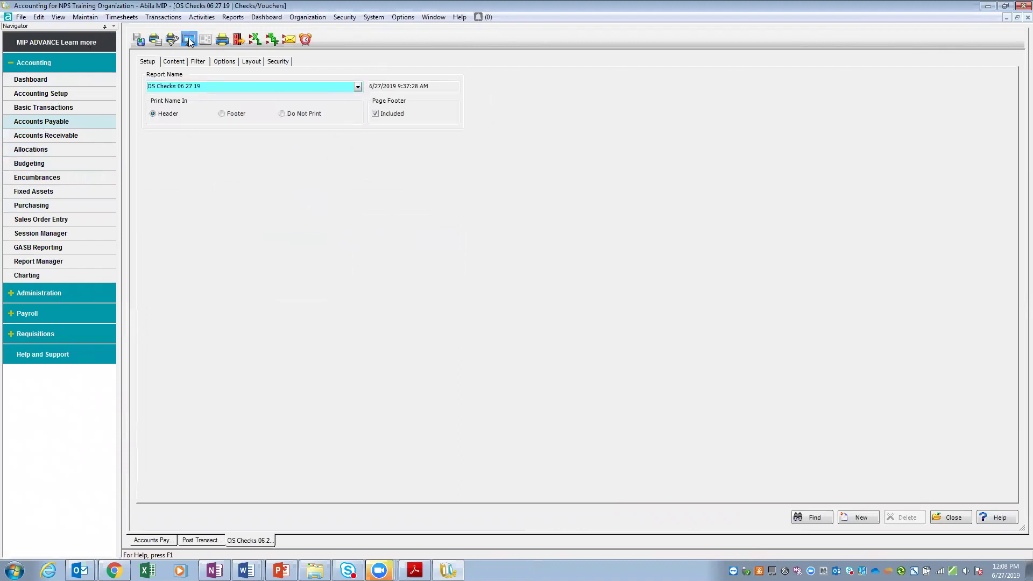
{"action": "left_click", "coordinate": [188, 40]}
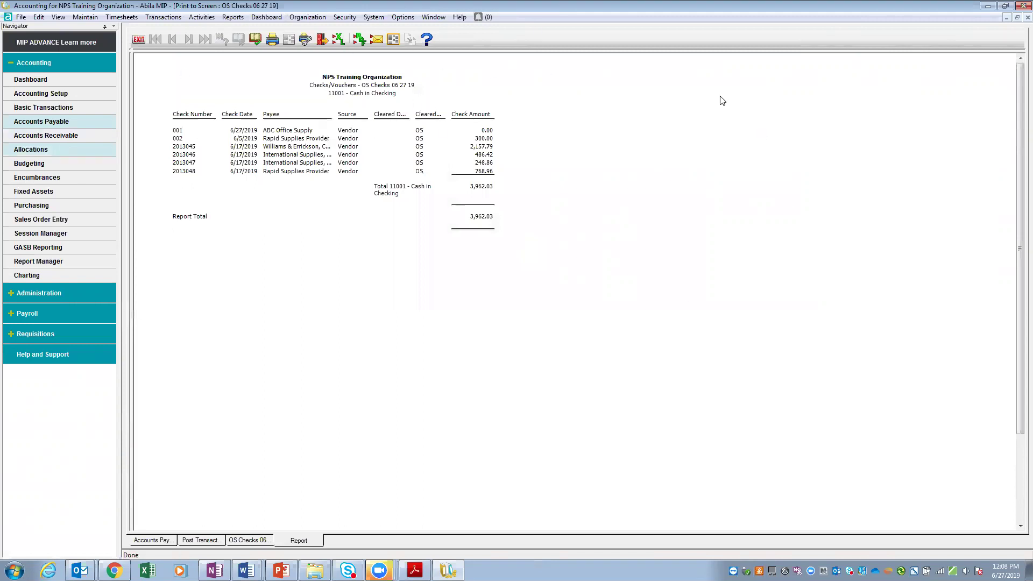
{"action": "left_click", "coordinate": [138, 44]}
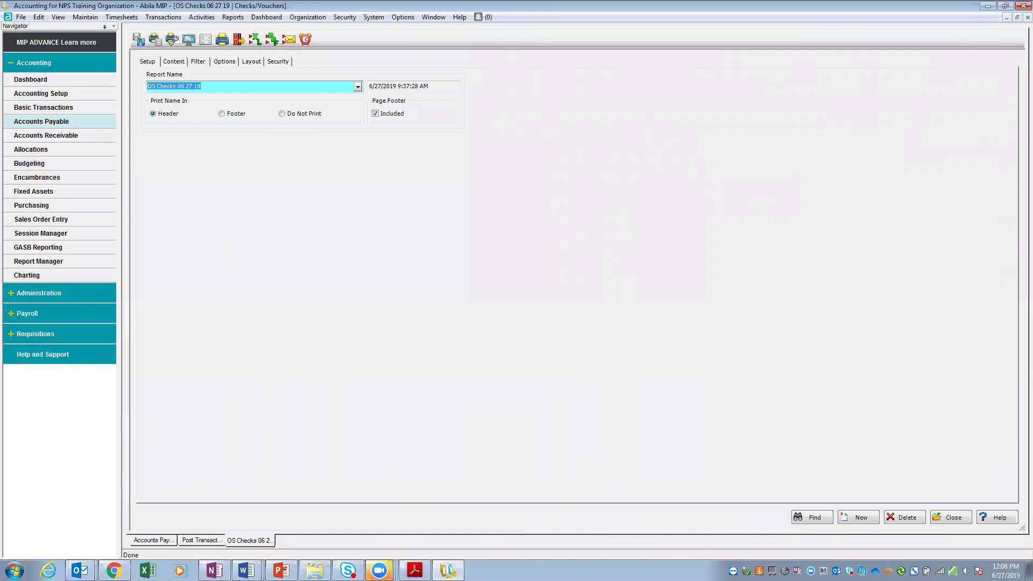
{"action": "left_click", "coordinate": [950, 517]}
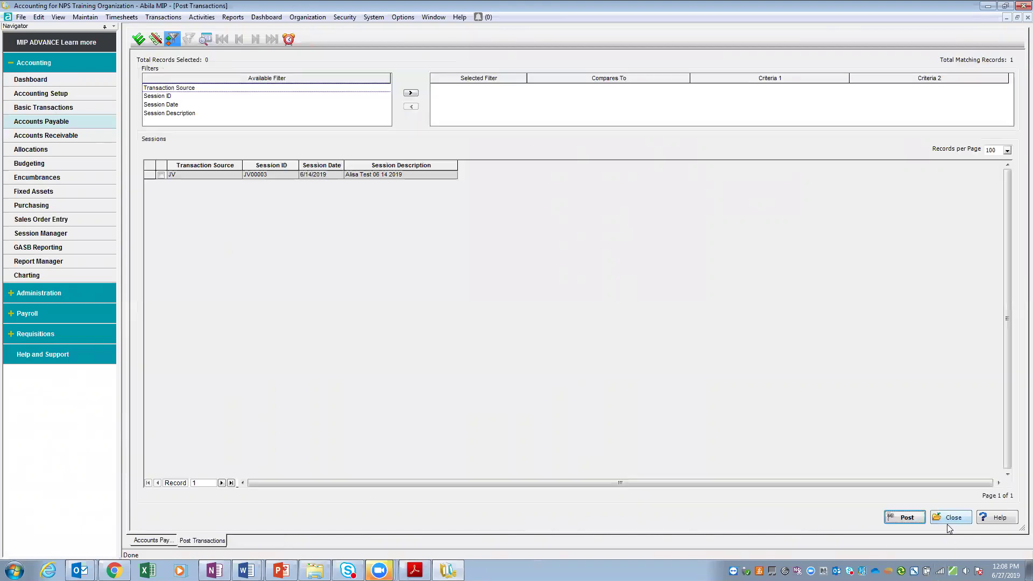
- Close Post Transactions, open invoice selection for pay session APS0001, then cancel without choosing any invoices
{"action": "left_click", "coordinate": [947, 518]}
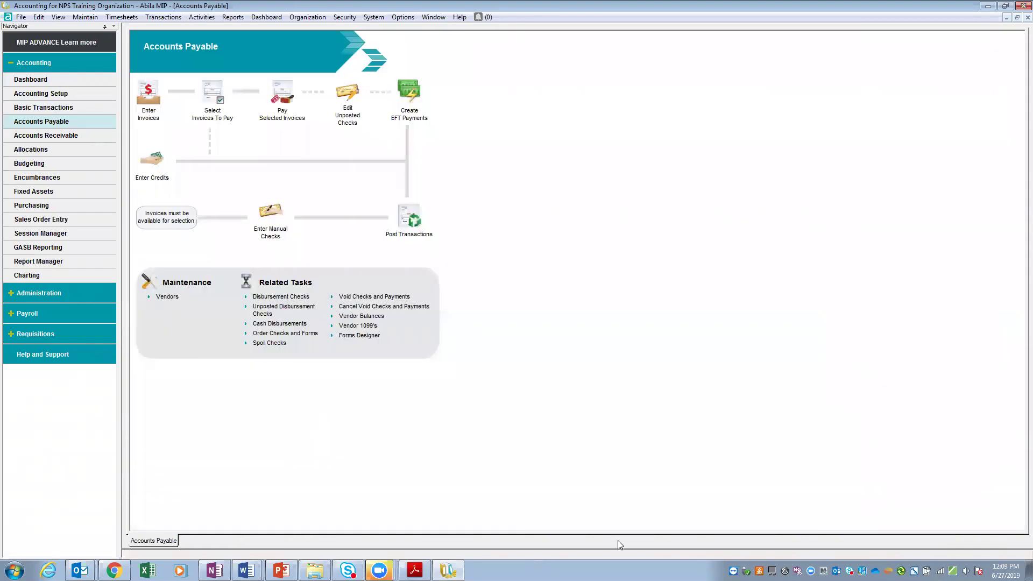
{"action": "left_click", "coordinate": [211, 91]}
{"action": "left_click", "coordinate": [259, 42]}
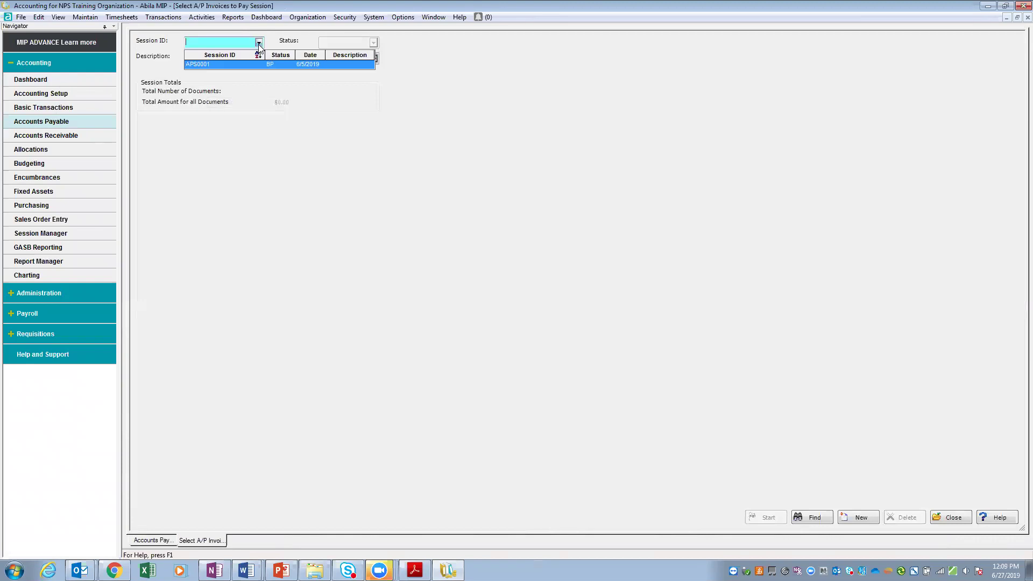
{"action": "left_click", "coordinate": [216, 64]}
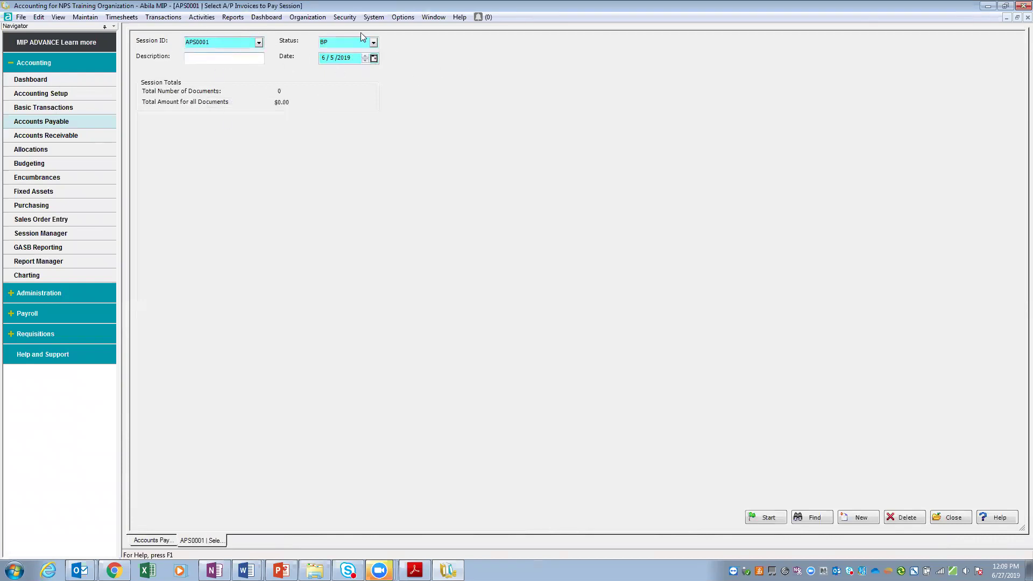
{"action": "left_click", "coordinate": [768, 517]}
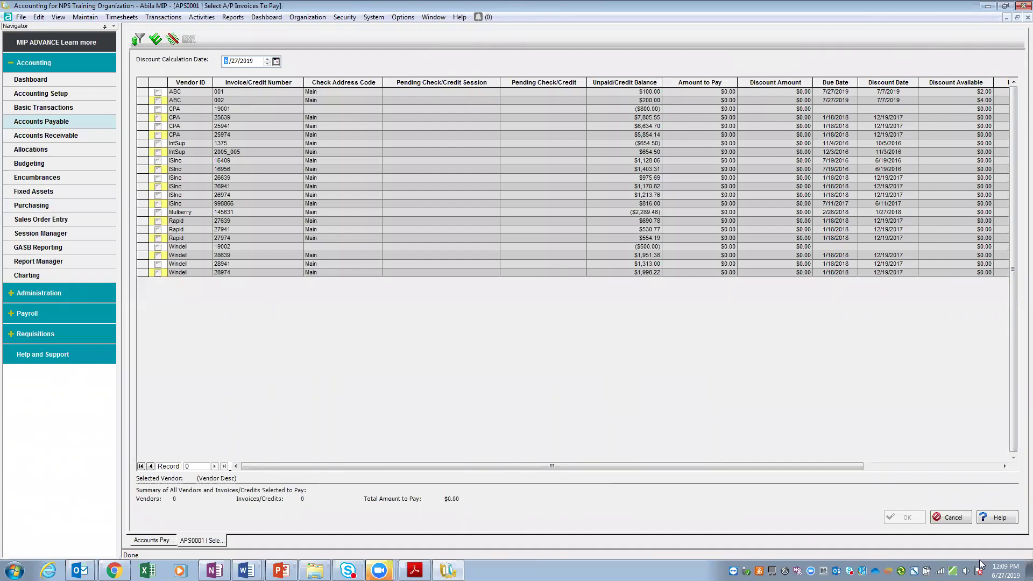
{"action": "left_click", "coordinate": [950, 517]}
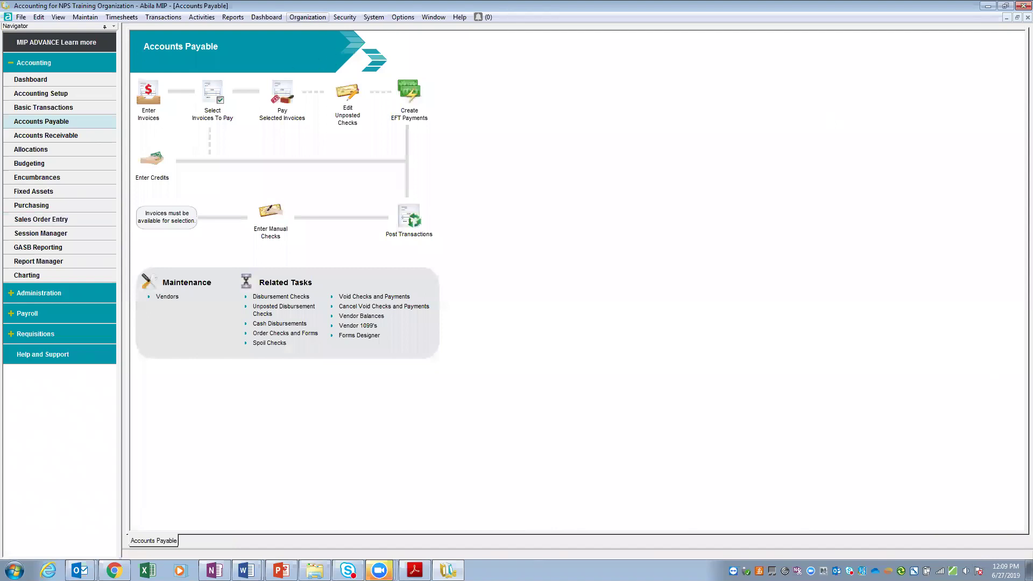
- Create void session VCK0003 with a test description and Use Original Effective Date ticked
{"action": "left_click", "coordinate": [166, 19]}
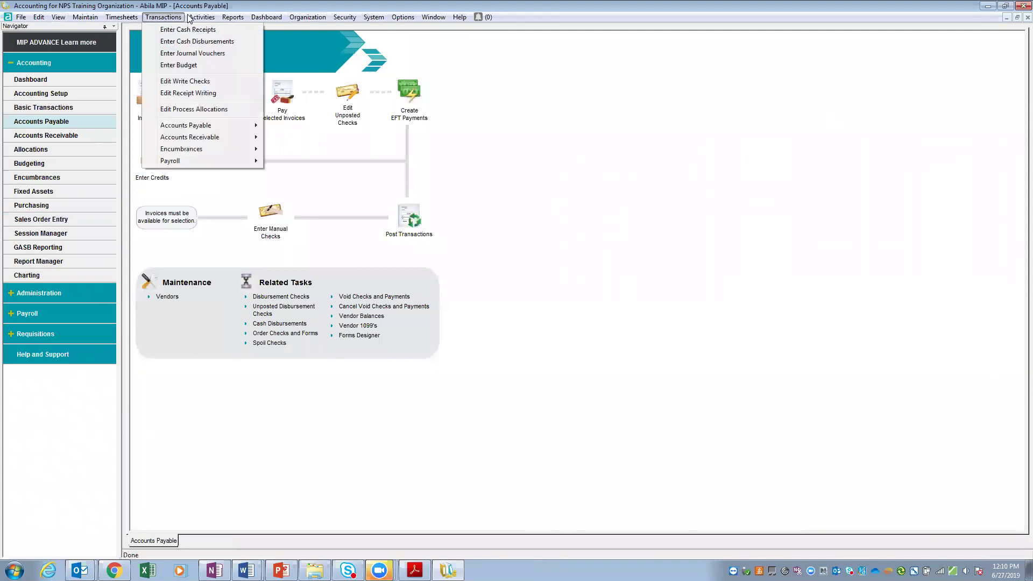
{"action": "mouse_move", "coordinate": [188, 25]}
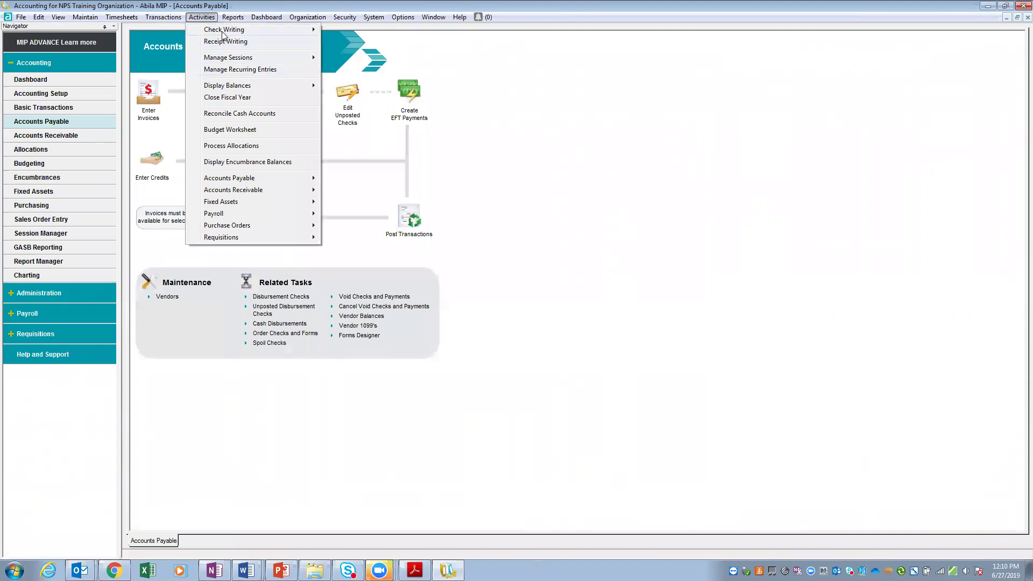
{"action": "mouse_move", "coordinate": [237, 30]}
{"action": "left_click", "coordinate": [417, 46]}
{"action": "left_click", "coordinate": [283, 43]}
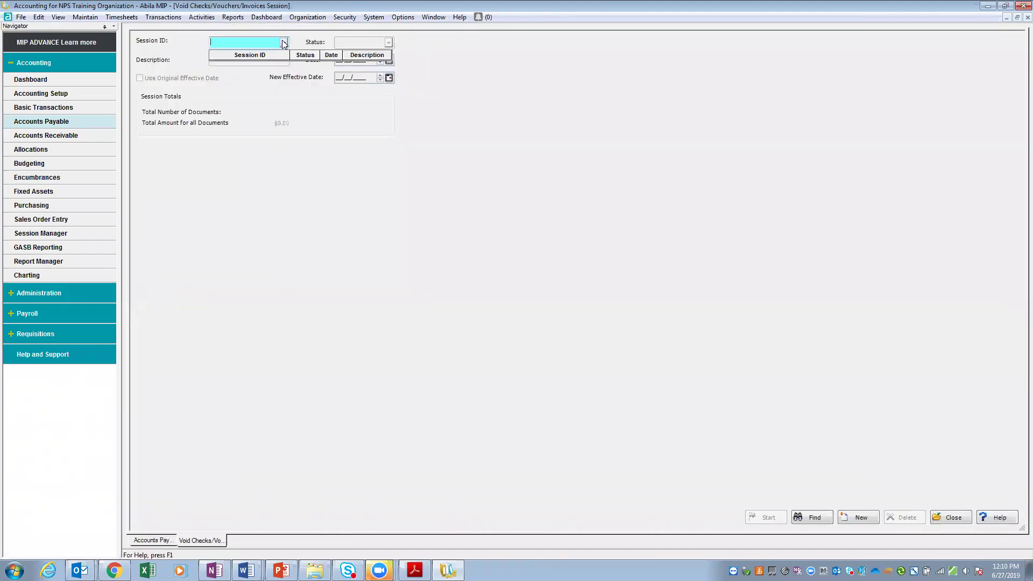
{"action": "type", "text": "VCK0003"}
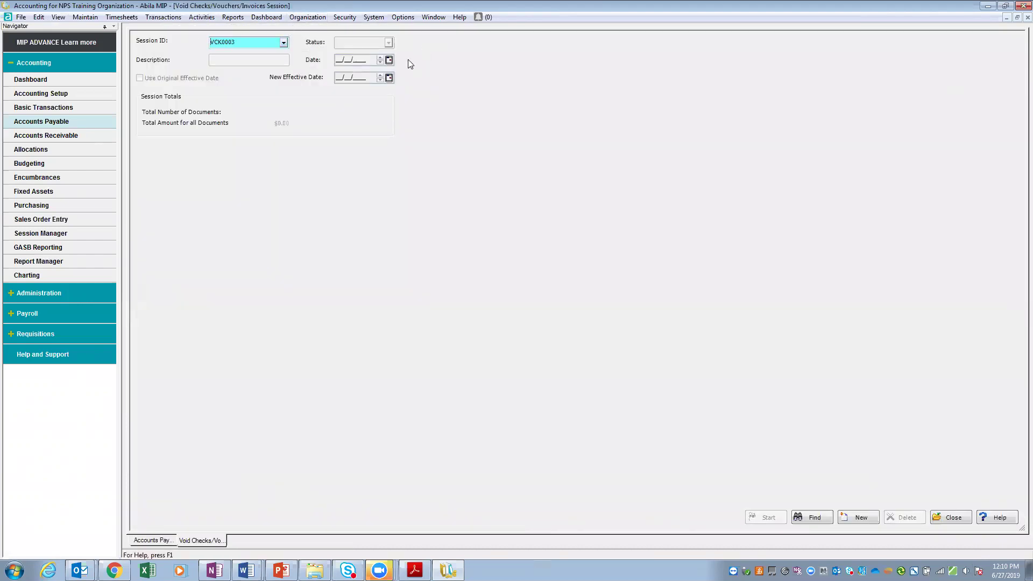
{"action": "key", "text": "Tab"}
{"action": "left_click", "coordinate": [270, 58]}
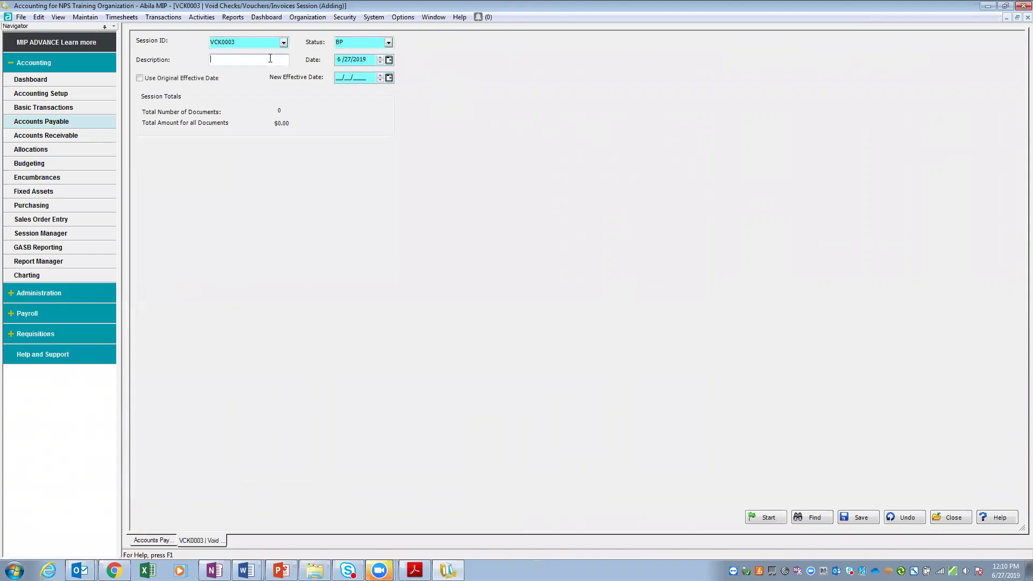
{"action": "type", "text": "Alisa Test 06 27 19"}
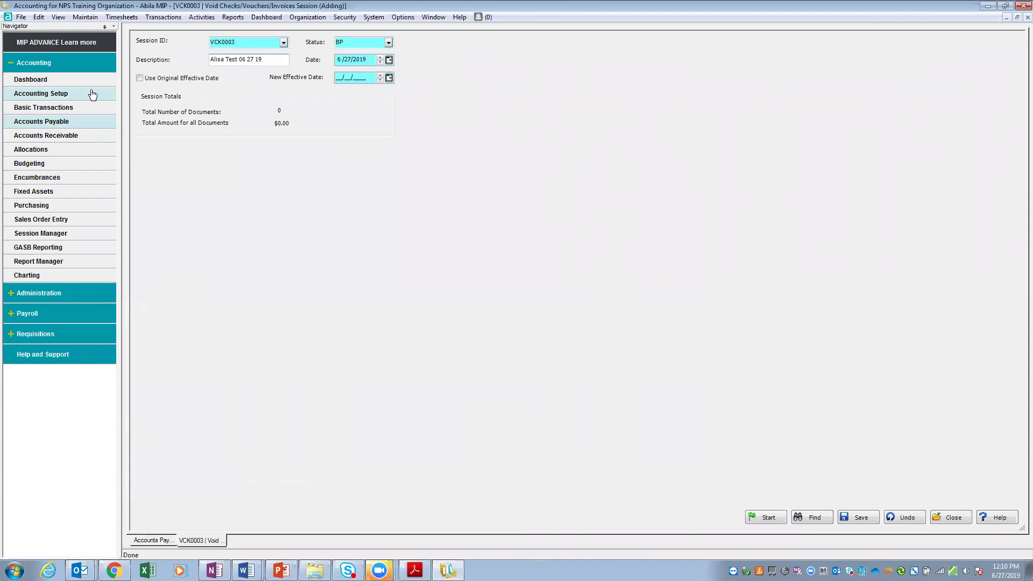
{"action": "left_click", "coordinate": [140, 79]}
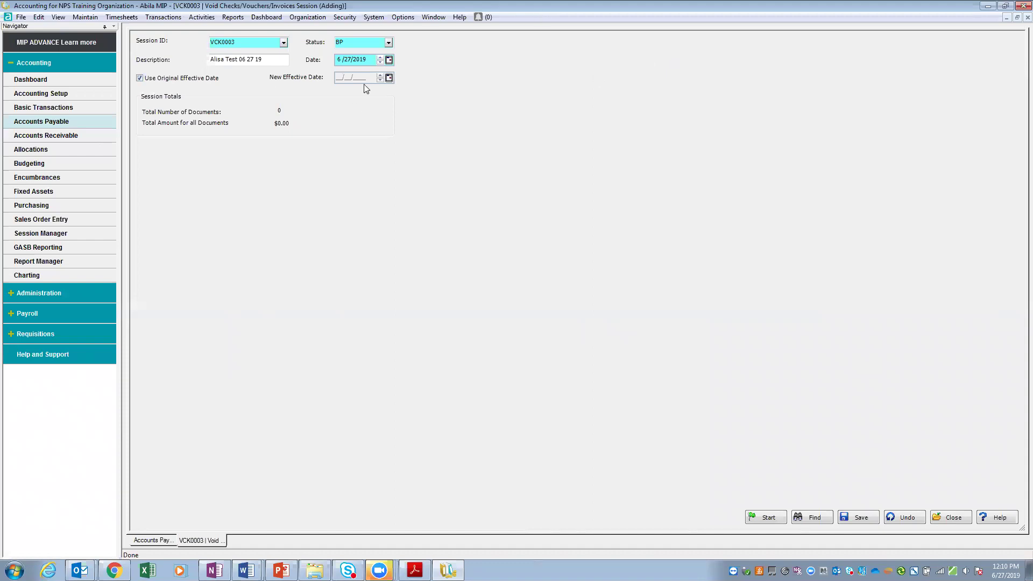
- Void Rapid's check 002 and reverse its invoice, then bring up Post Transactions
{"action": "left_click", "coordinate": [764, 518]}
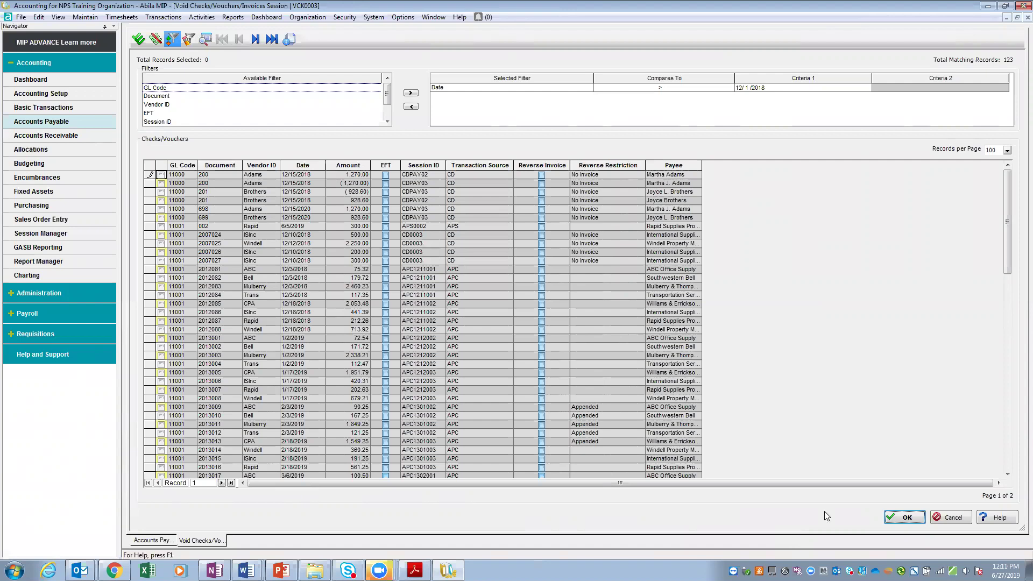
{"action": "left_click", "coordinate": [161, 227]}
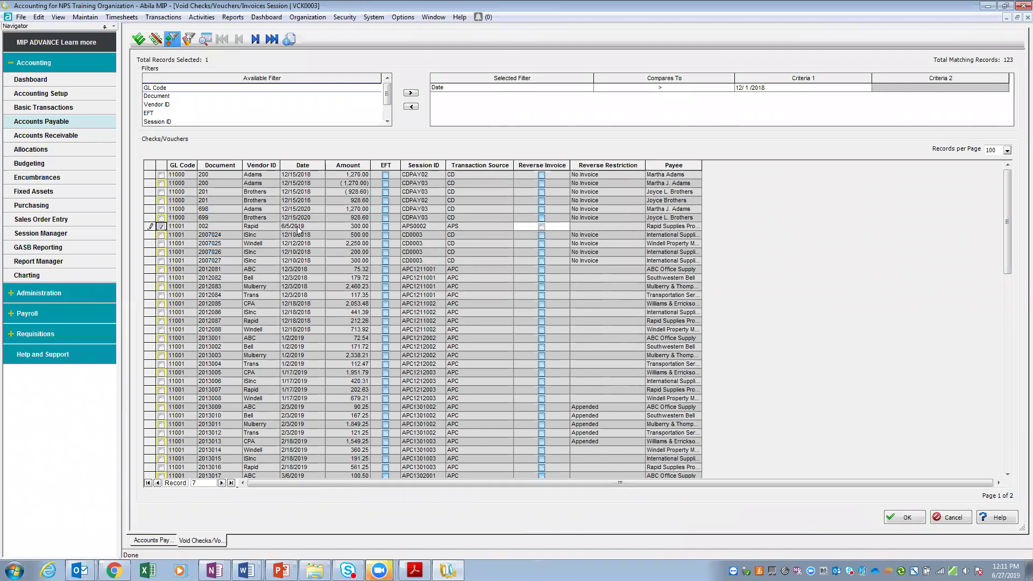
{"action": "left_click", "coordinate": [542, 227]}
{"action": "left_click", "coordinate": [906, 517]}
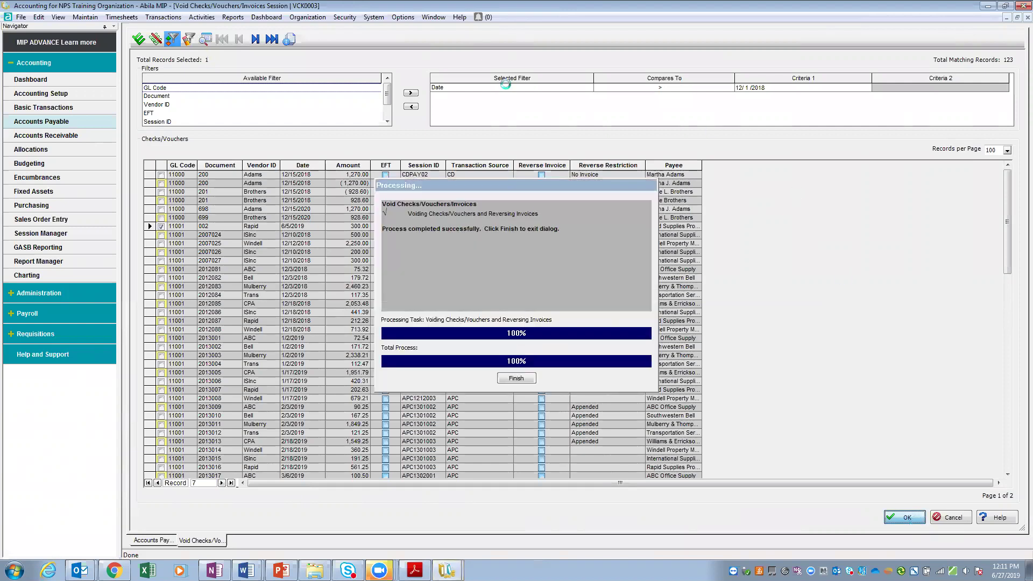
{"action": "left_click", "coordinate": [518, 380]}
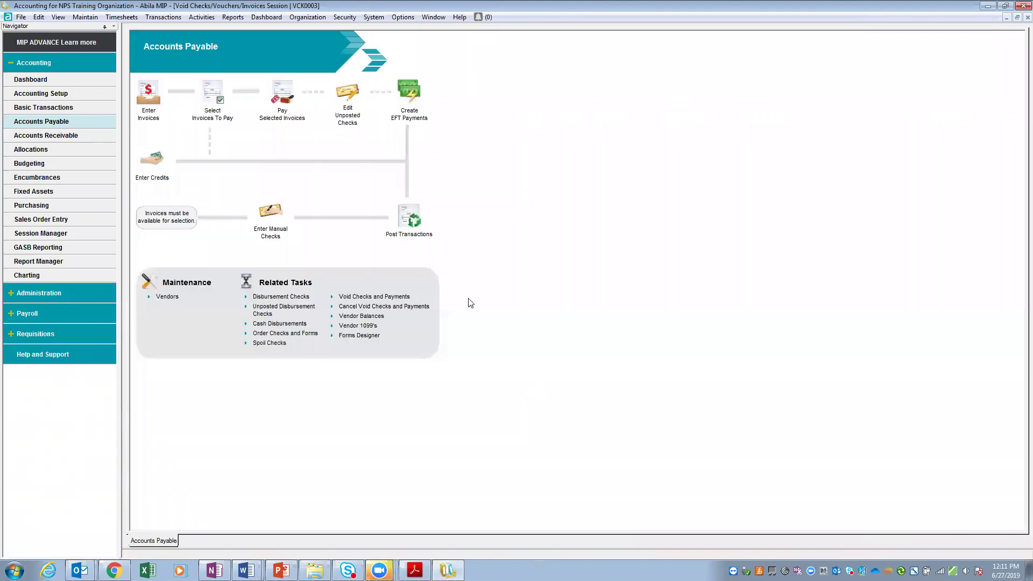
{"action": "left_click", "coordinate": [415, 221]}
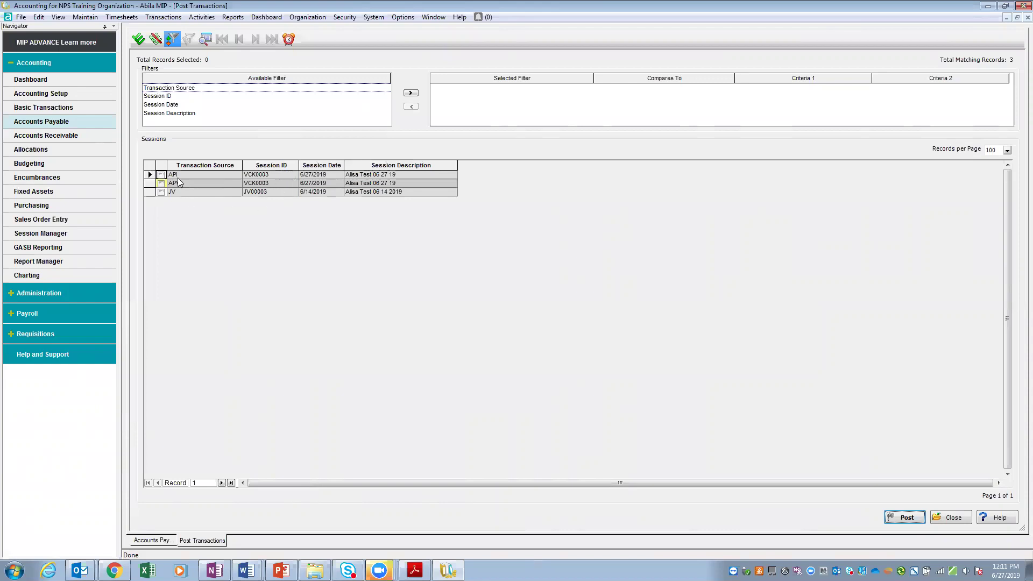
- Post the linked VCK0003 APV and API sessions together, leaving JV00003 unposted
{"action": "left_click", "coordinate": [160, 184]}
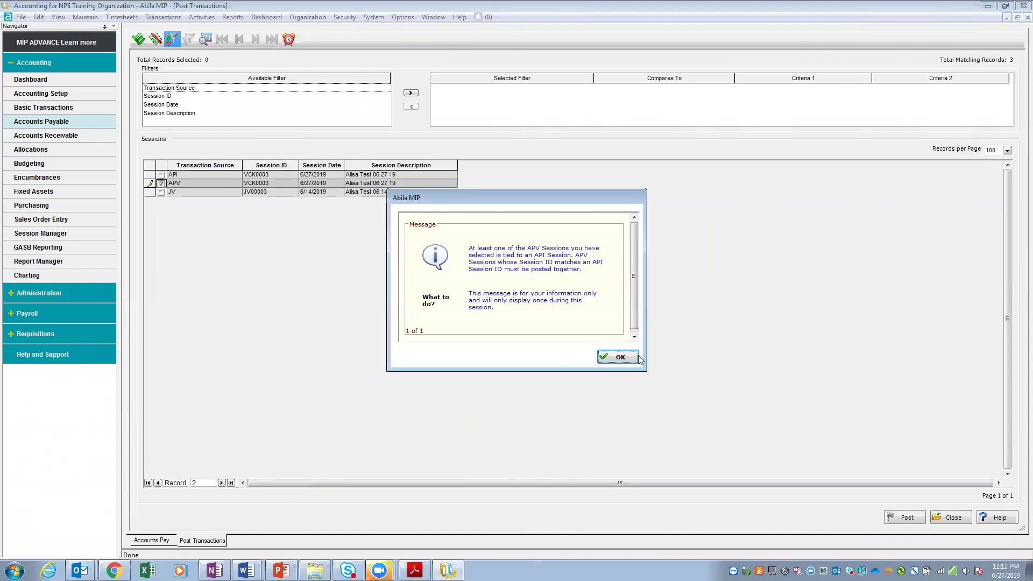
{"action": "left_click", "coordinate": [620, 358]}
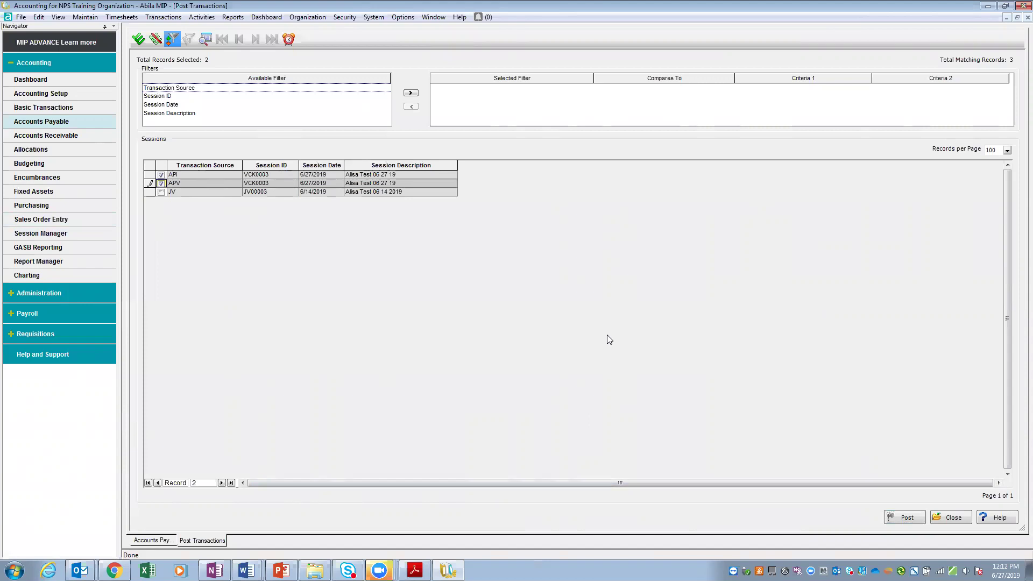
{"action": "left_click", "coordinate": [899, 518]}
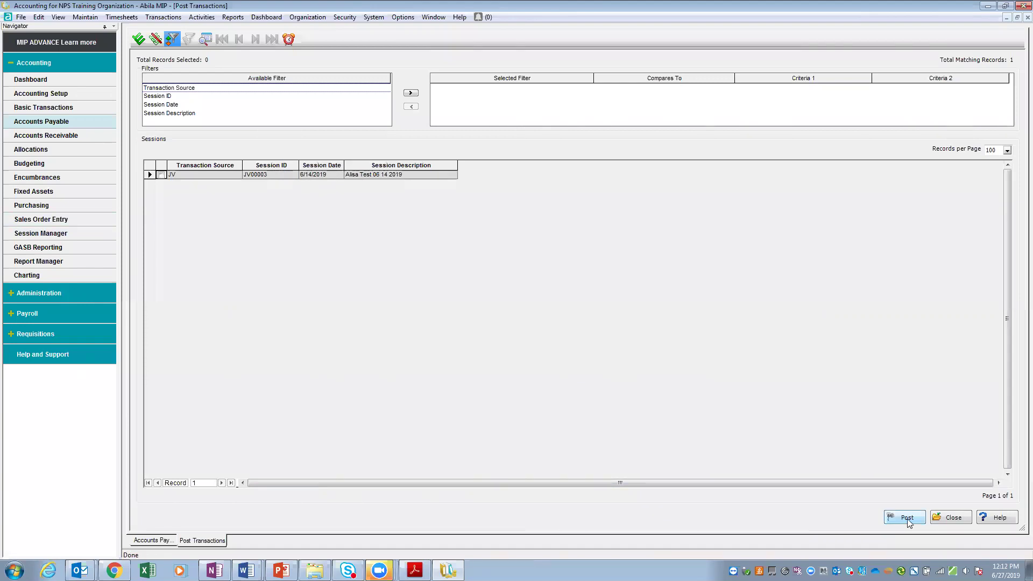
- Open the unpaid invoice list for APS0001 from Accounts Payable, then bring the PowerPoint slide show forward
{"action": "left_click", "coordinate": [150, 540]}
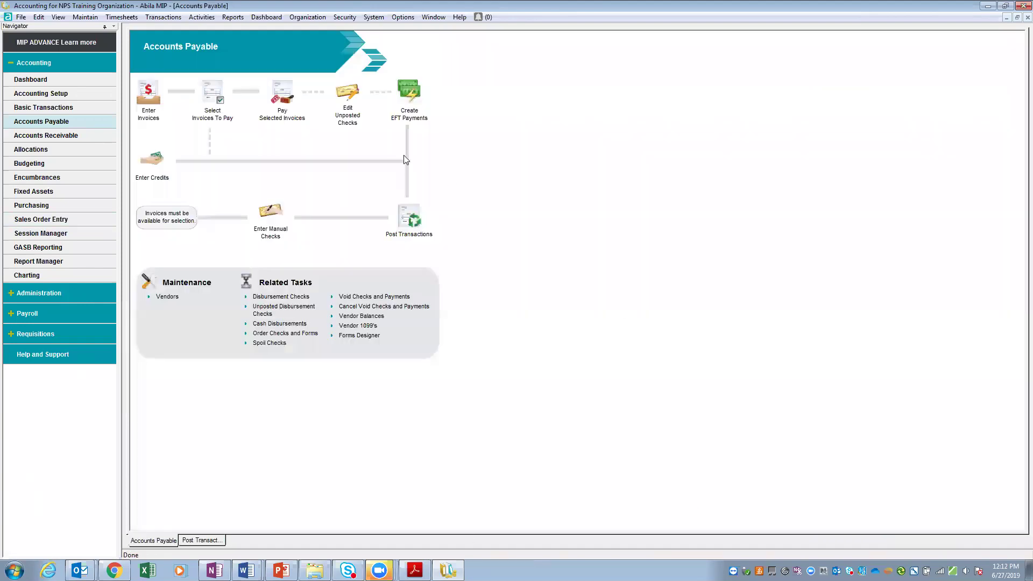
{"action": "left_click", "coordinate": [216, 94]}
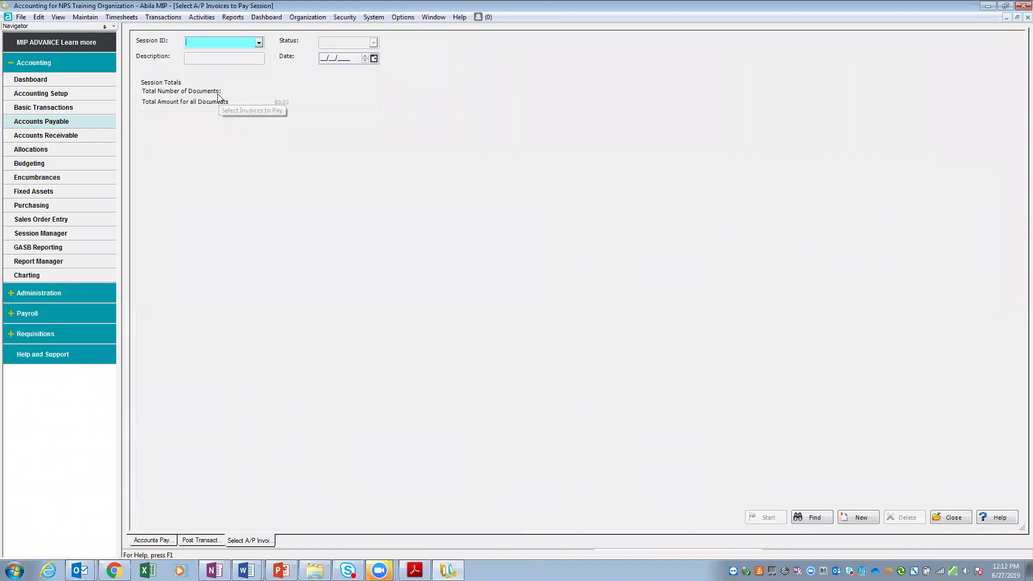
{"action": "left_click", "coordinate": [259, 42]}
{"action": "left_click", "coordinate": [226, 65]}
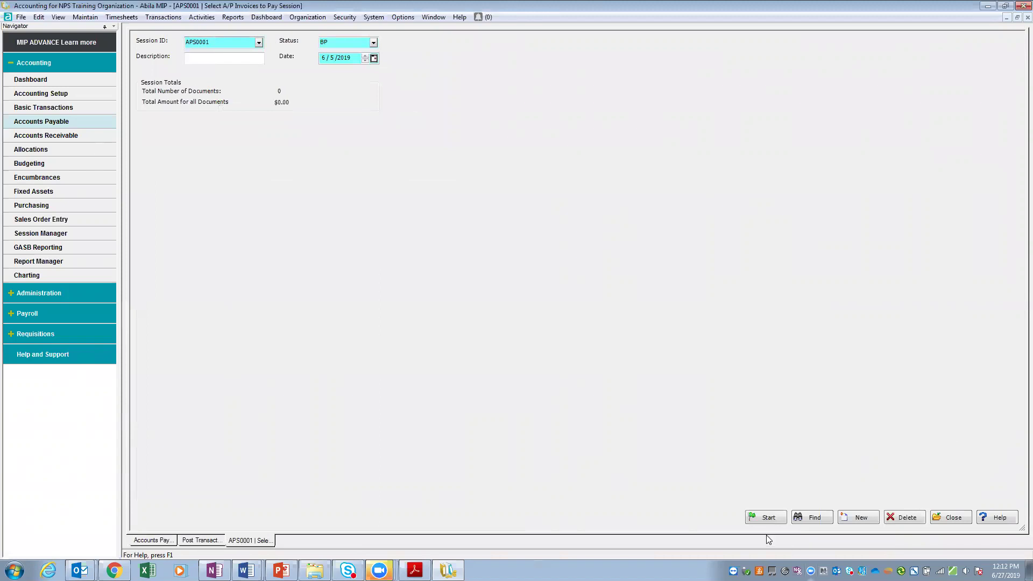
{"action": "left_click", "coordinate": [766, 518]}
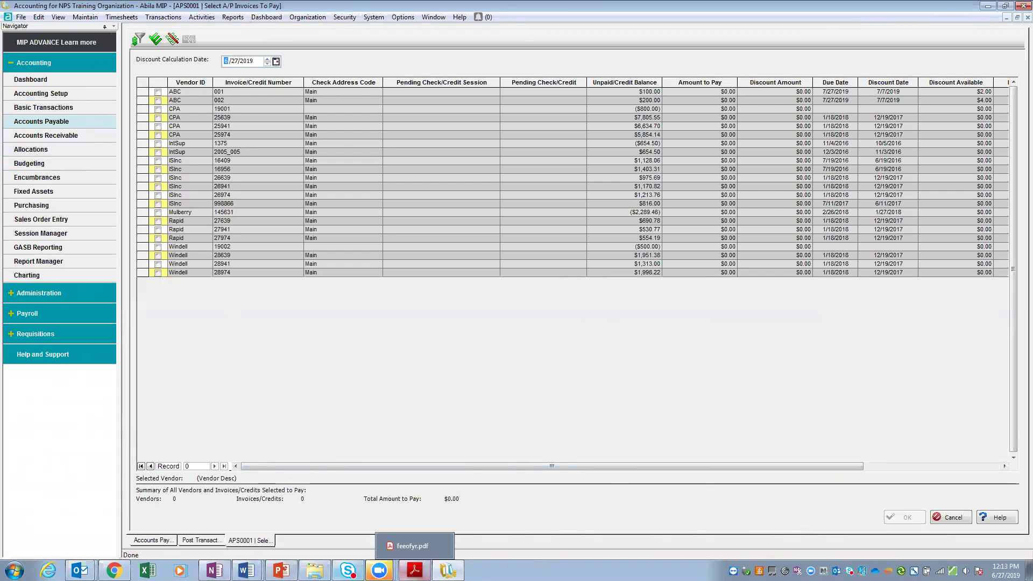
{"action": "left_click", "coordinate": [280, 570]}
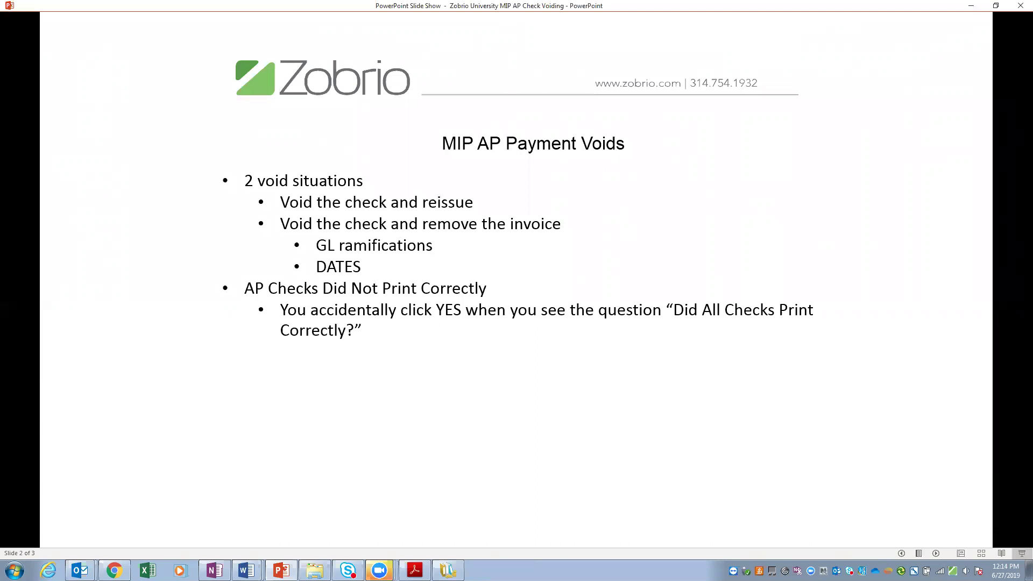
- Leave the slide show and bring the APS0001 Select A/P Invoices To Pay list back in front
{"action": "key", "text": "alt+Tab"}
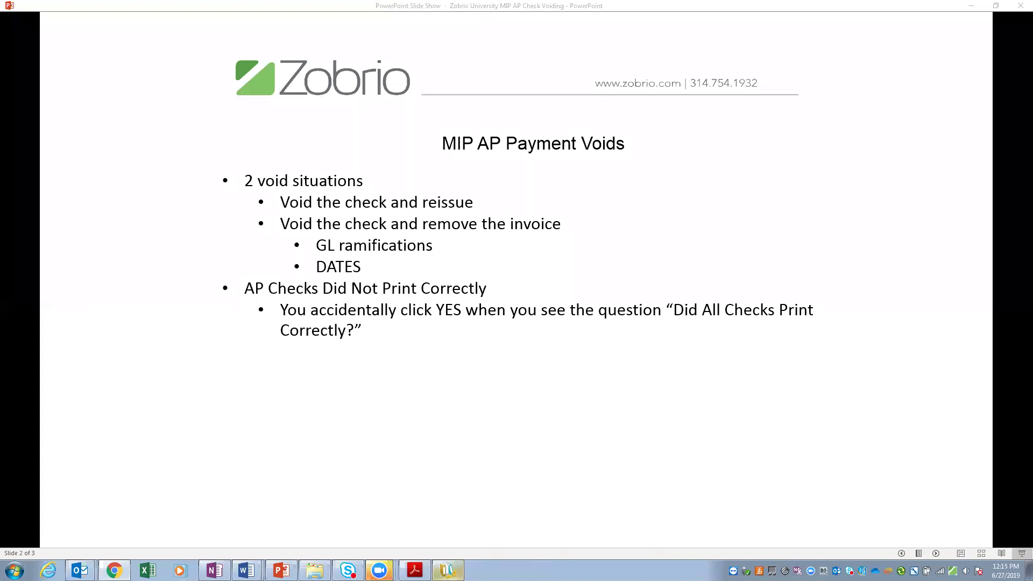
{"action": "left_click", "coordinate": [448, 570]}
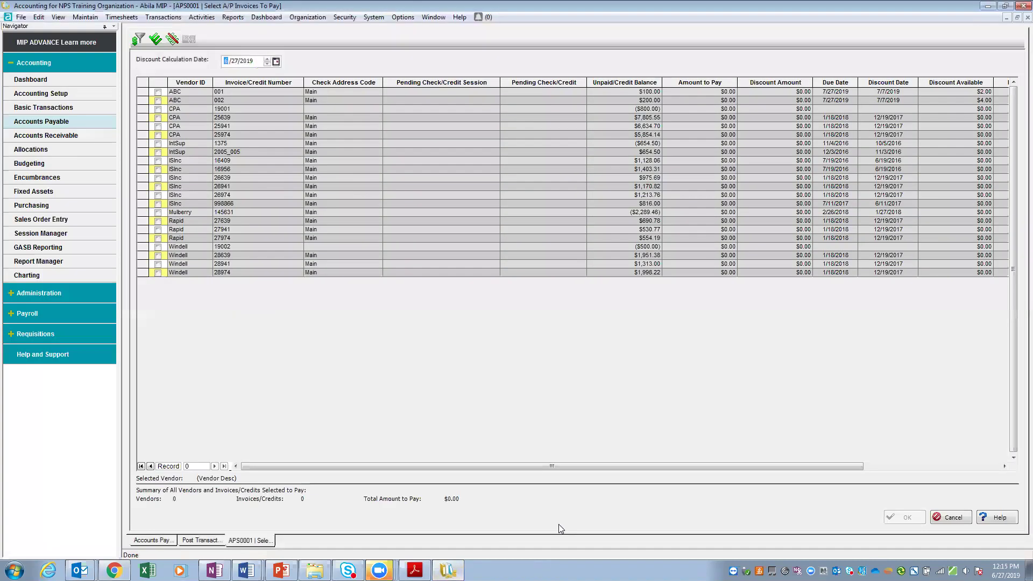
- Cancel the invoice selection and load session APS0001 in Edit Pay Selected A/P Invoices, dismissing the reminder
{"action": "left_click", "coordinate": [954, 517]}
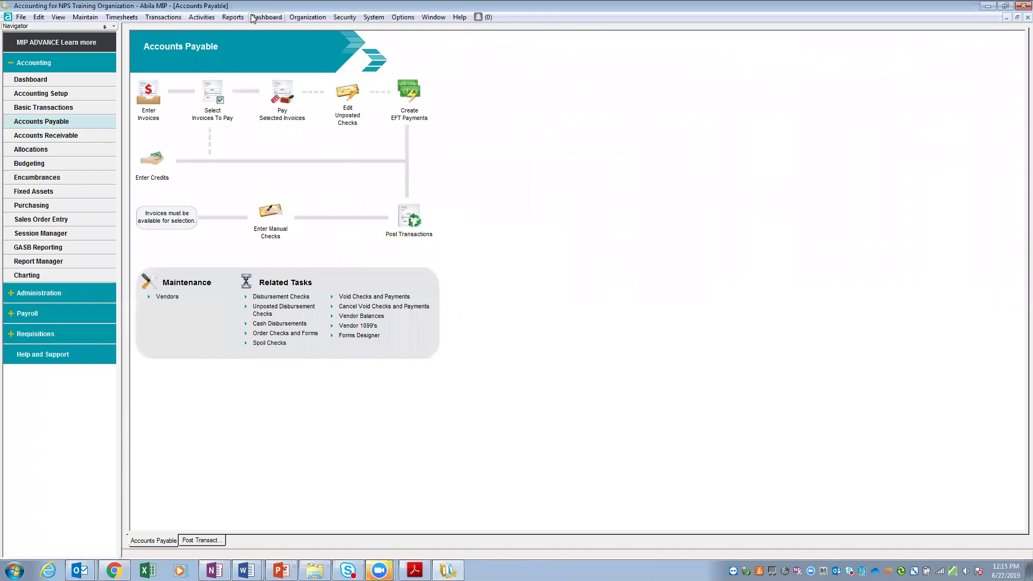
{"action": "left_click", "coordinate": [167, 19]}
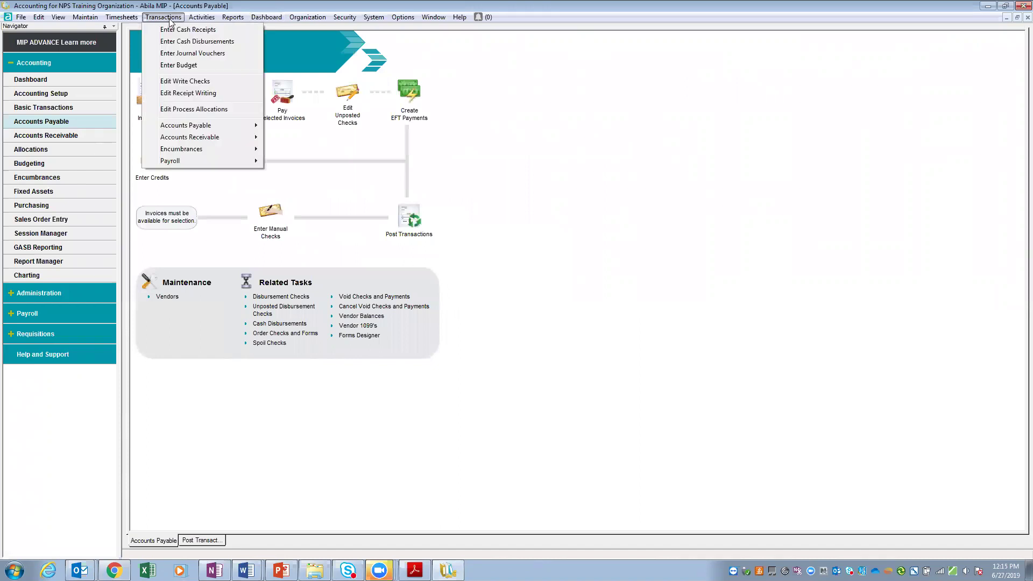
{"action": "mouse_move", "coordinate": [191, 130]}
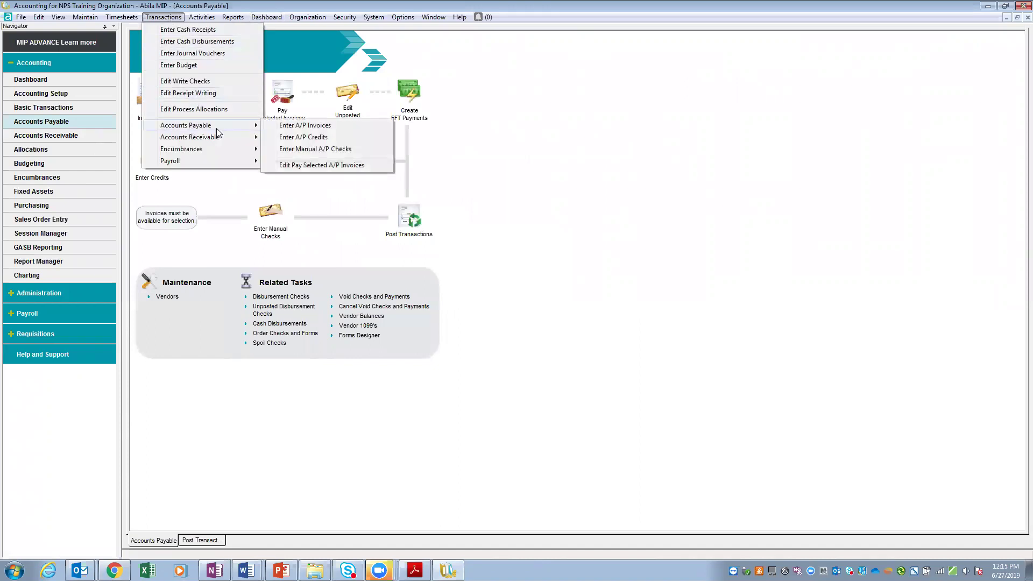
{"action": "left_click", "coordinate": [319, 165]}
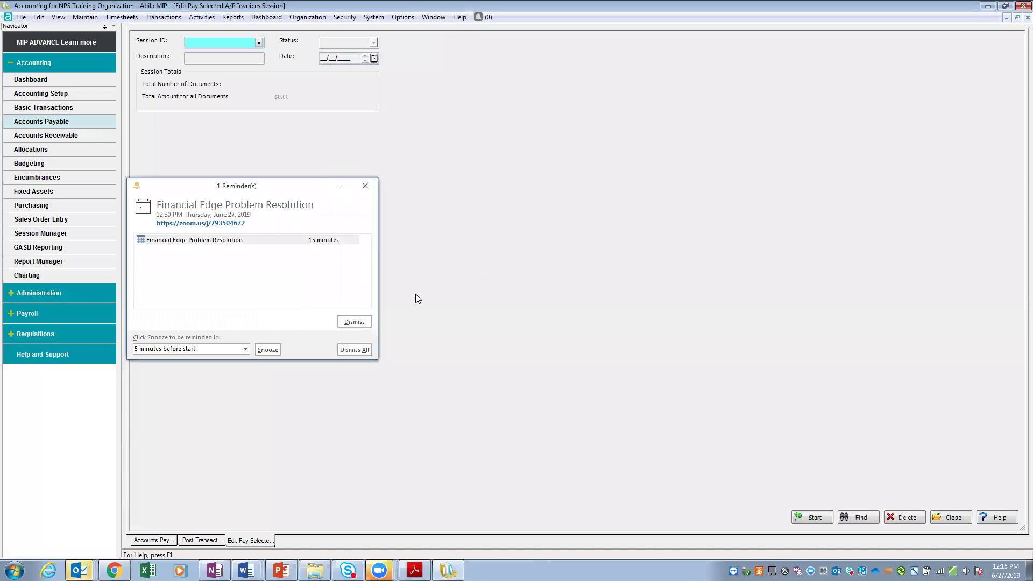
{"action": "left_click", "coordinate": [354, 322]}
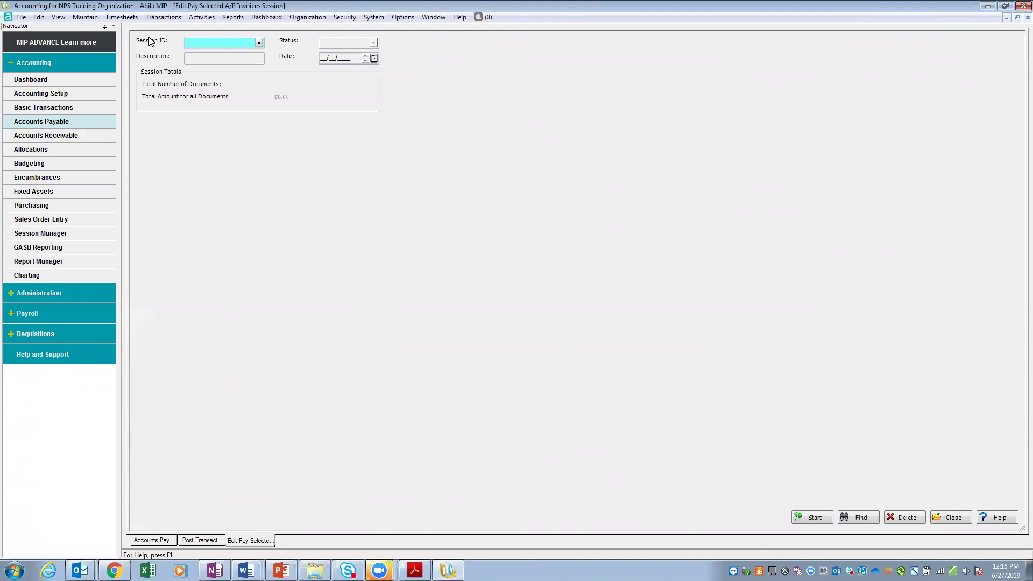
{"action": "left_click", "coordinate": [258, 43]}
{"action": "left_click", "coordinate": [222, 65]}
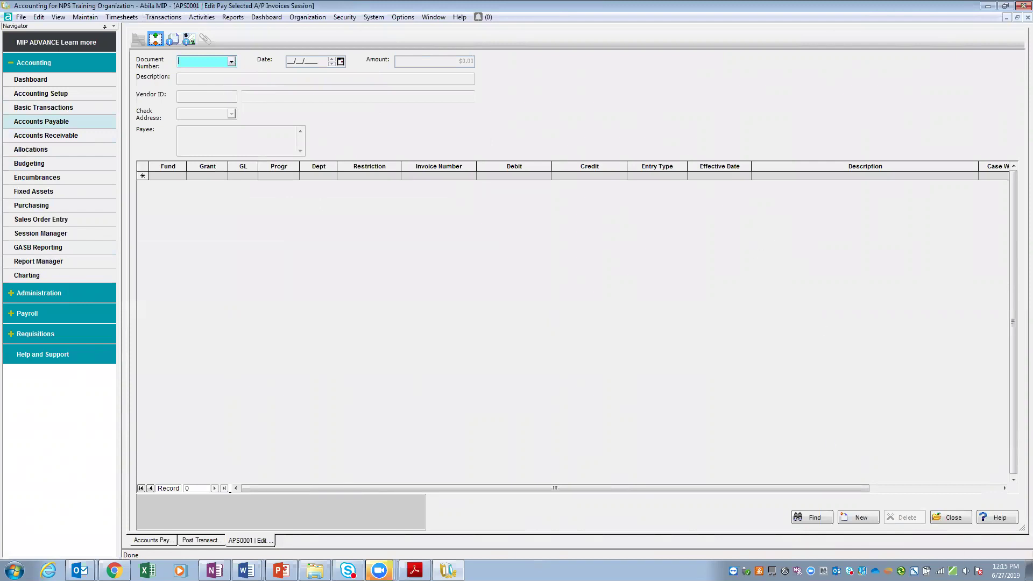
- Close the APS0001 session editor and bring up the Outlook meeting invitation via the taskbar
{"action": "left_click", "coordinate": [959, 518]}
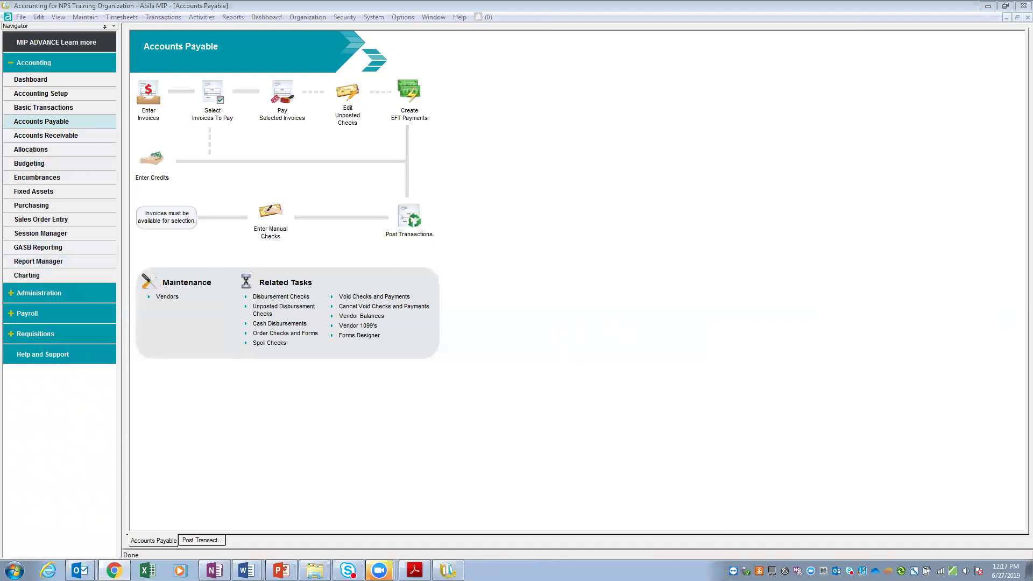
{"action": "left_click", "coordinate": [281, 570]}
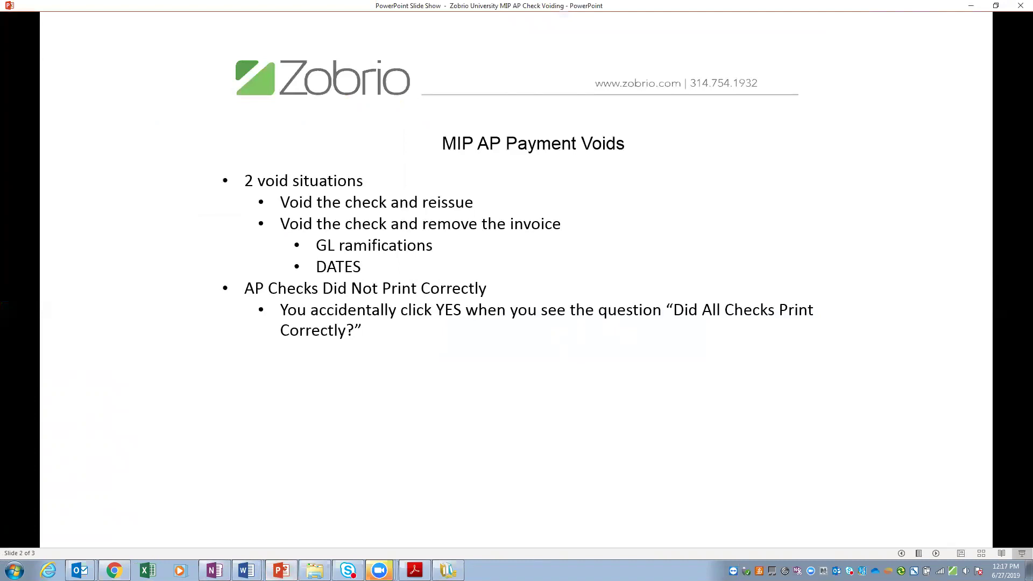
{"action": "left_click", "coordinate": [79, 570]}
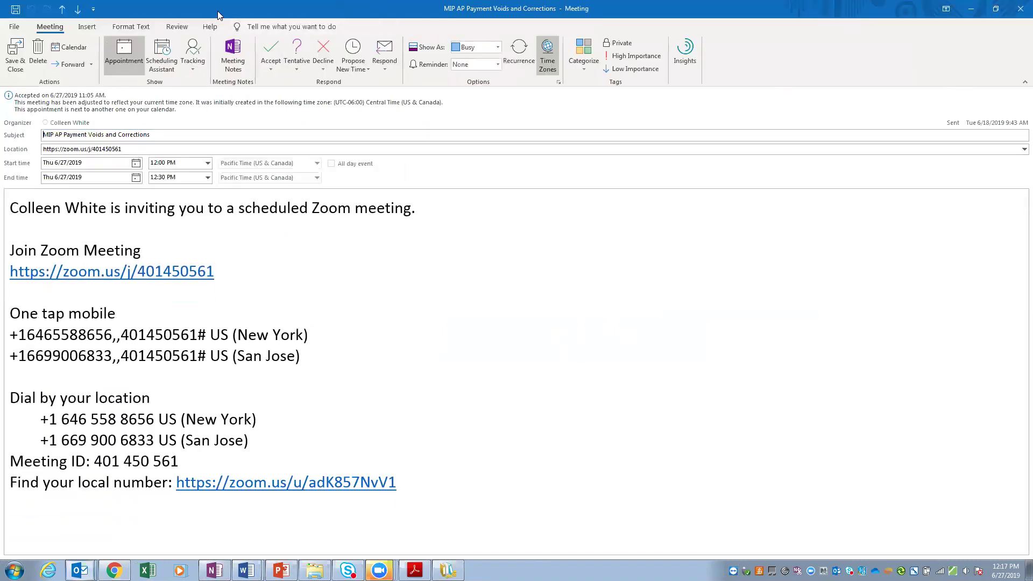
- Close the Outlook meeting invitation with Esc to return to the slide show
{"action": "key", "text": "Escape"}
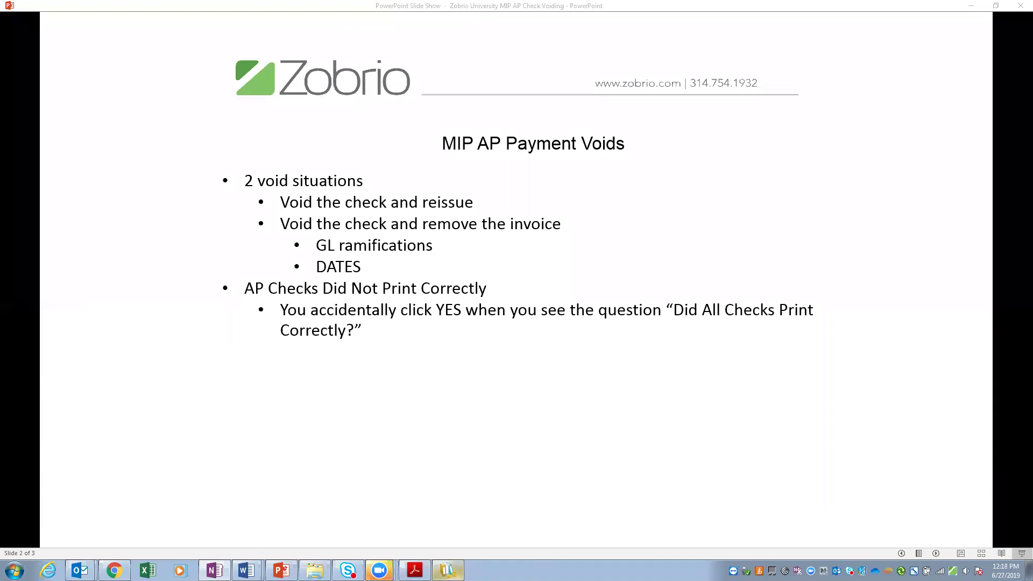
- Back in Abila MIP, start a Cash Disbursements session and return to the Accounts Payable page
{"action": "left_click", "coordinate": [448, 571]}
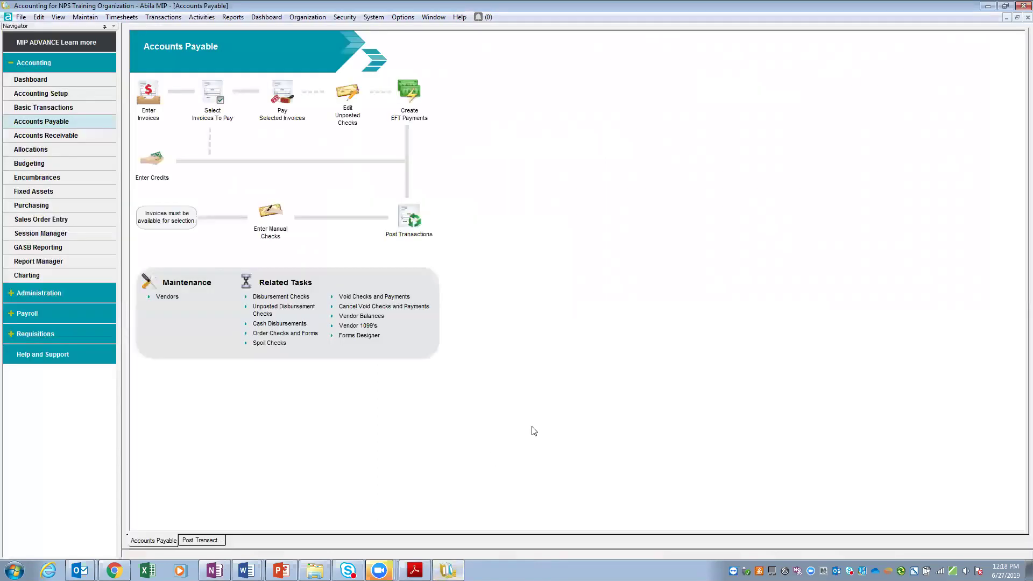
{"action": "left_click", "coordinate": [38, 247]}
{"action": "left_click", "coordinate": [163, 19]}
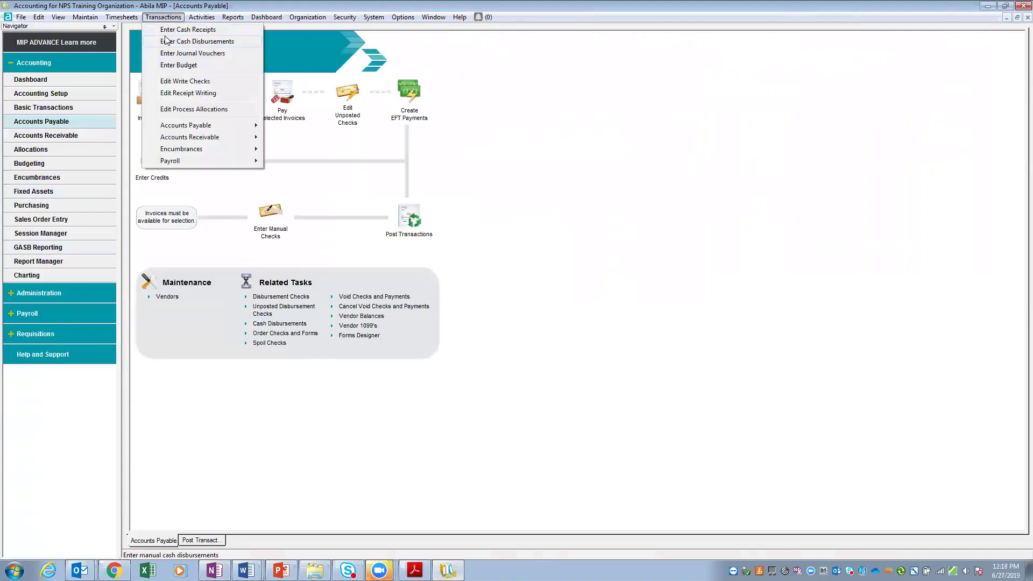
{"action": "left_click", "coordinate": [176, 42]}
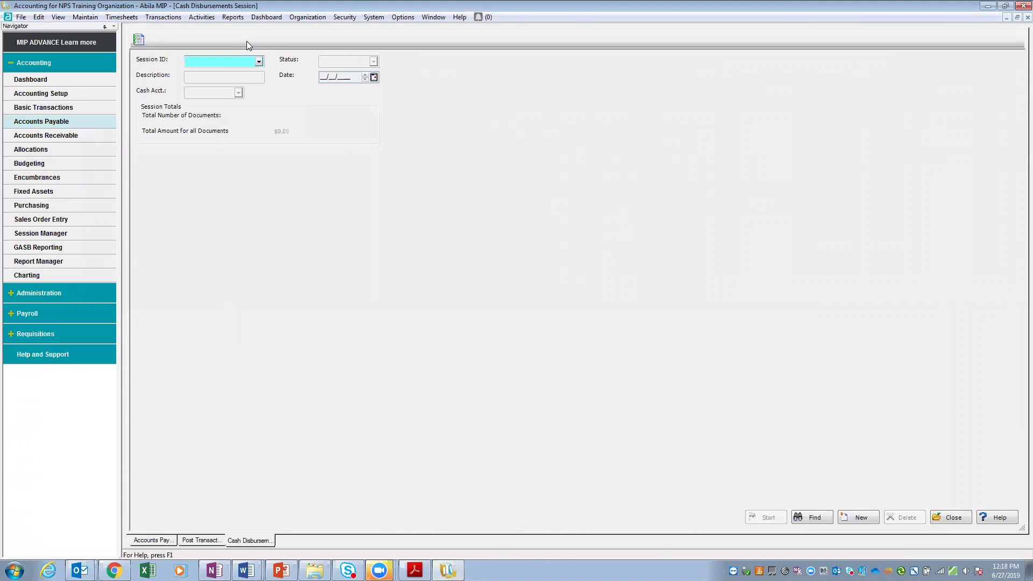
{"action": "left_click", "coordinate": [22, 123]}
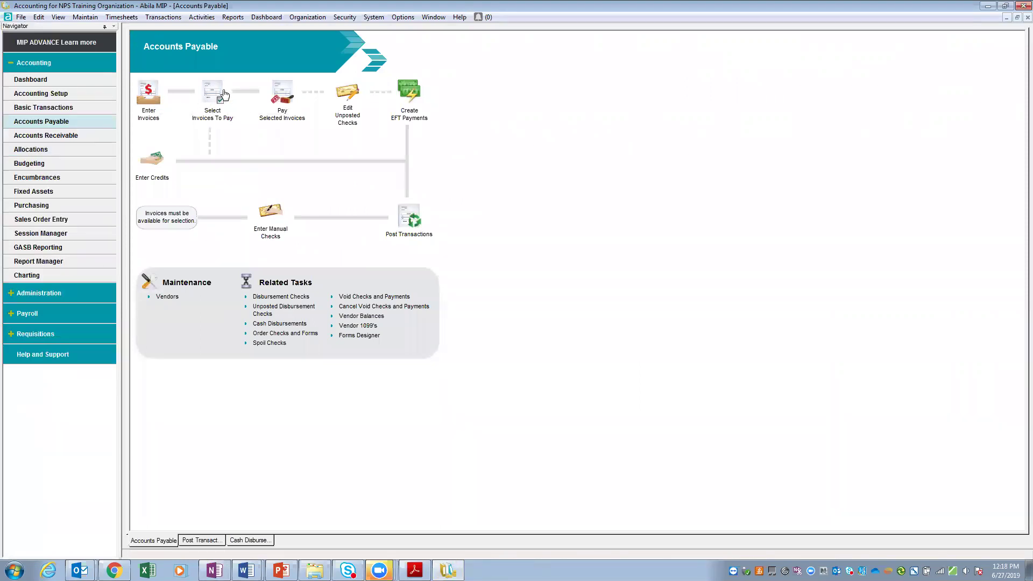
- In session APS0001, select ABC invoice 001 to pay $98.00 after the $2.00 discount
{"action": "left_click", "coordinate": [215, 95]}
{"action": "left_click", "coordinate": [259, 43]}
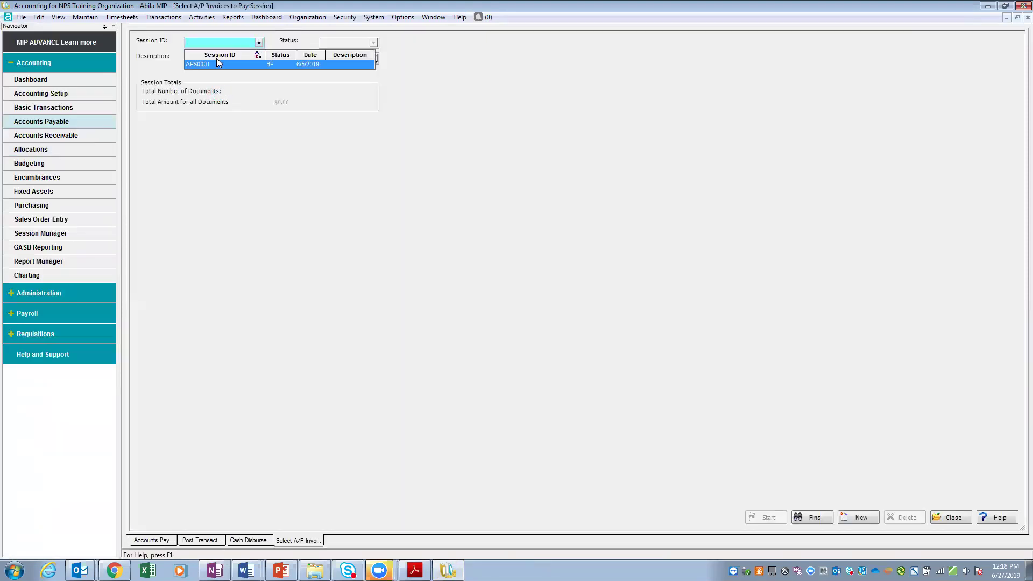
{"action": "left_click", "coordinate": [215, 67]}
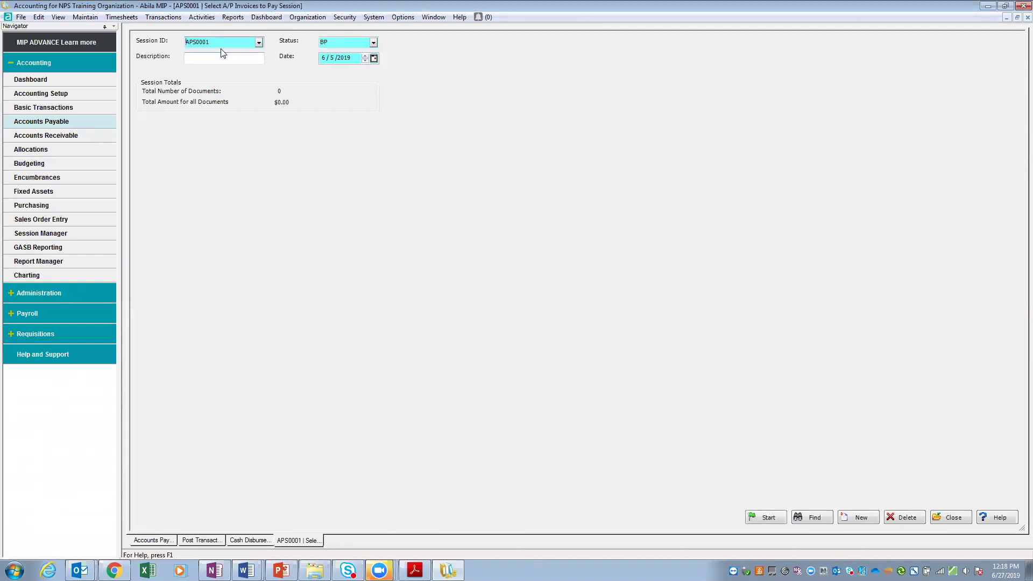
{"action": "left_click", "coordinate": [768, 517]}
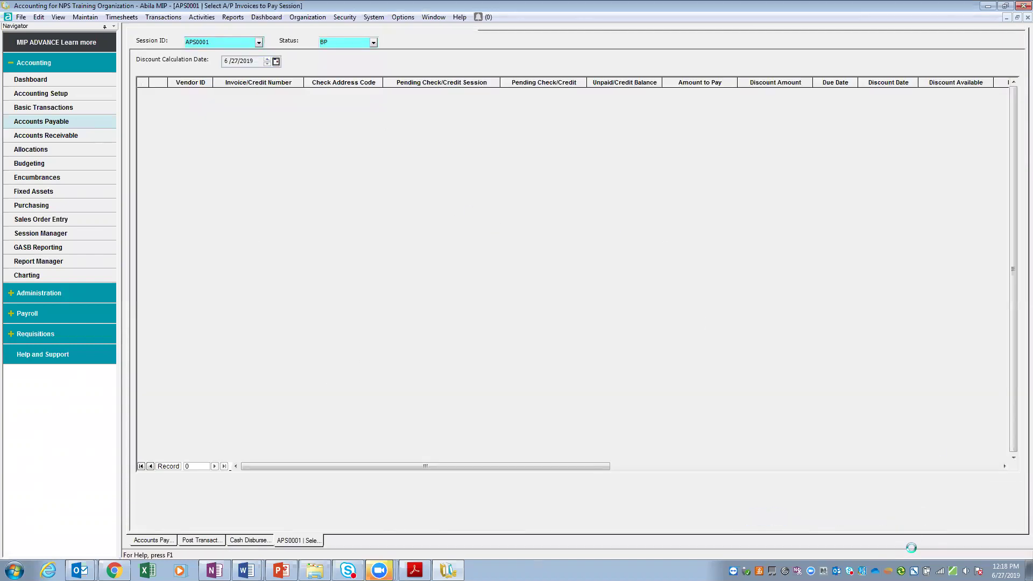
{"action": "left_click", "coordinate": [158, 92]}
{"action": "left_click", "coordinate": [905, 517]}
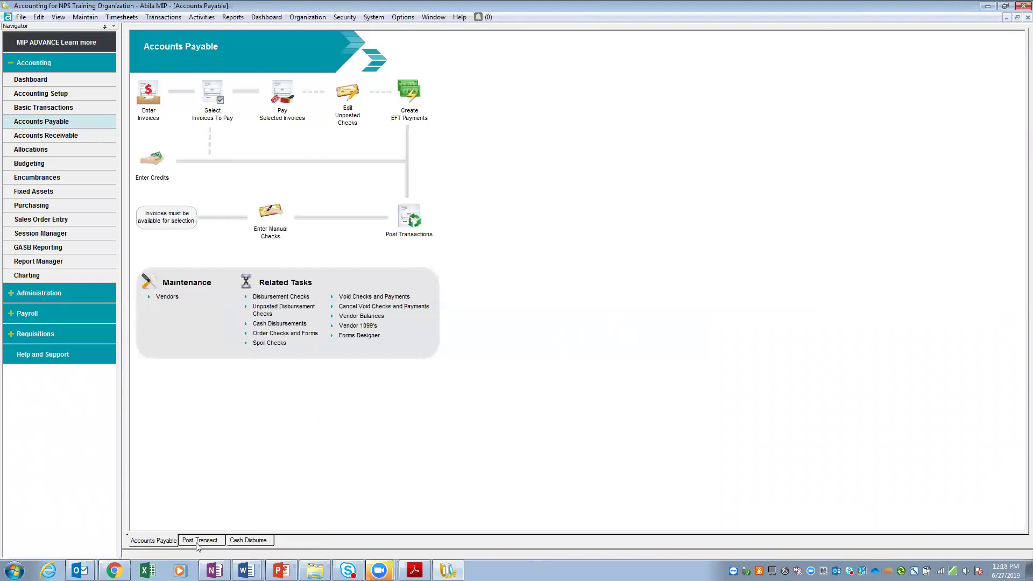
- Start the Pay Selected Invoices check run for session APS0001
{"action": "left_click", "coordinate": [285, 95]}
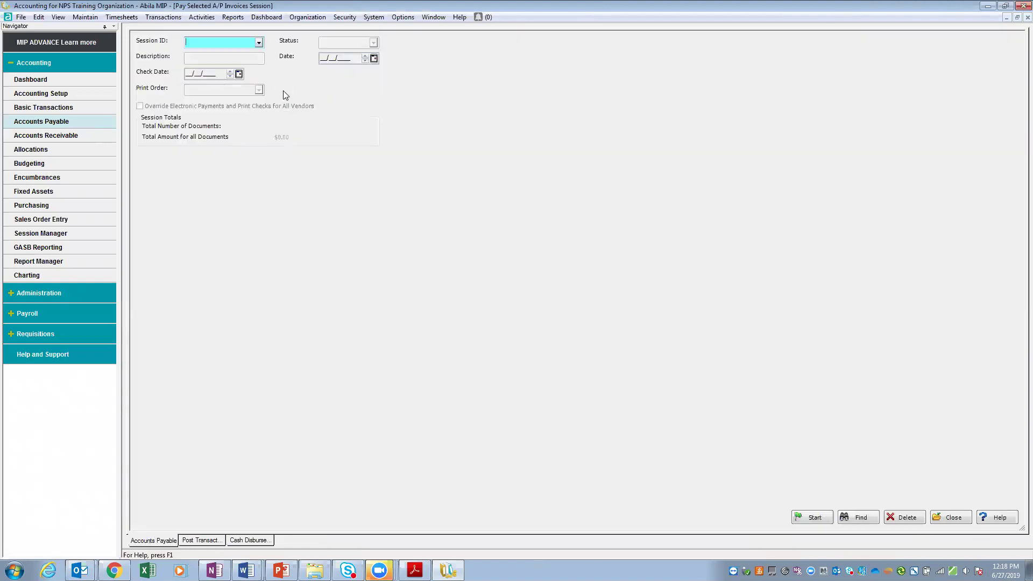
{"action": "left_click", "coordinate": [259, 42]}
{"action": "left_click", "coordinate": [216, 64]}
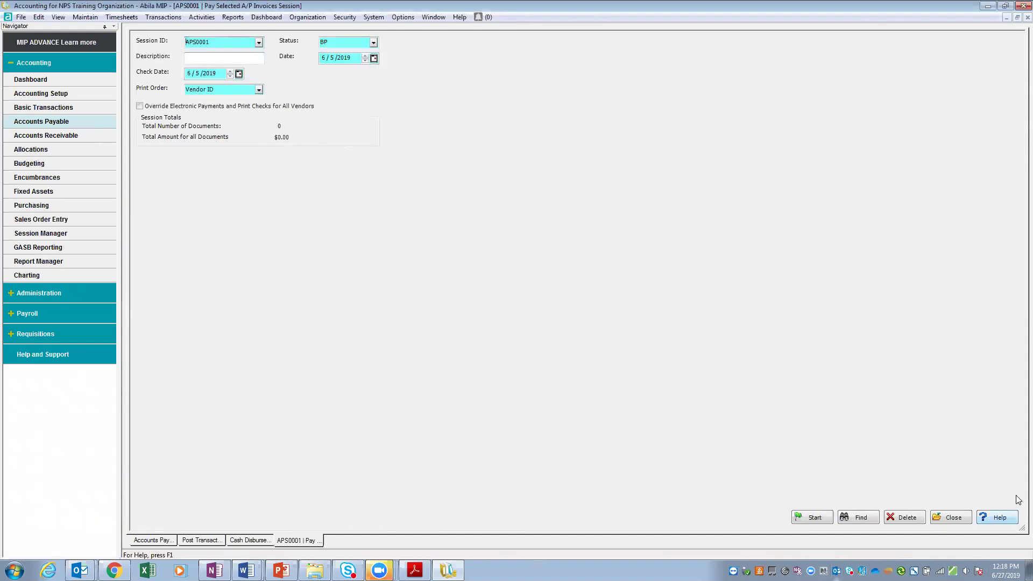
{"action": "left_click", "coordinate": [812, 517]}
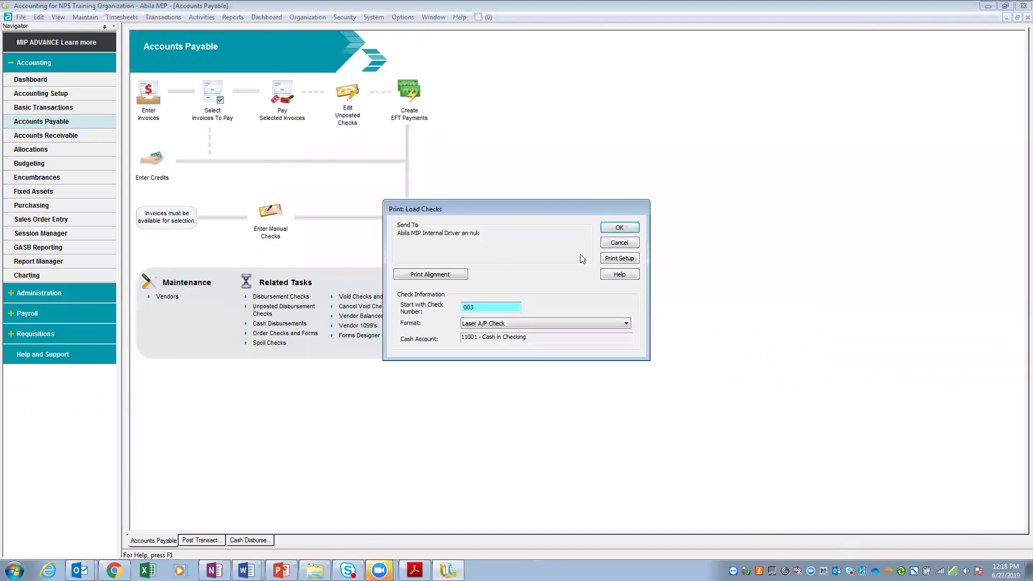
- Print the single check starting at number 003 and confirm it printed correctly
{"action": "left_click", "coordinate": [621, 227]}
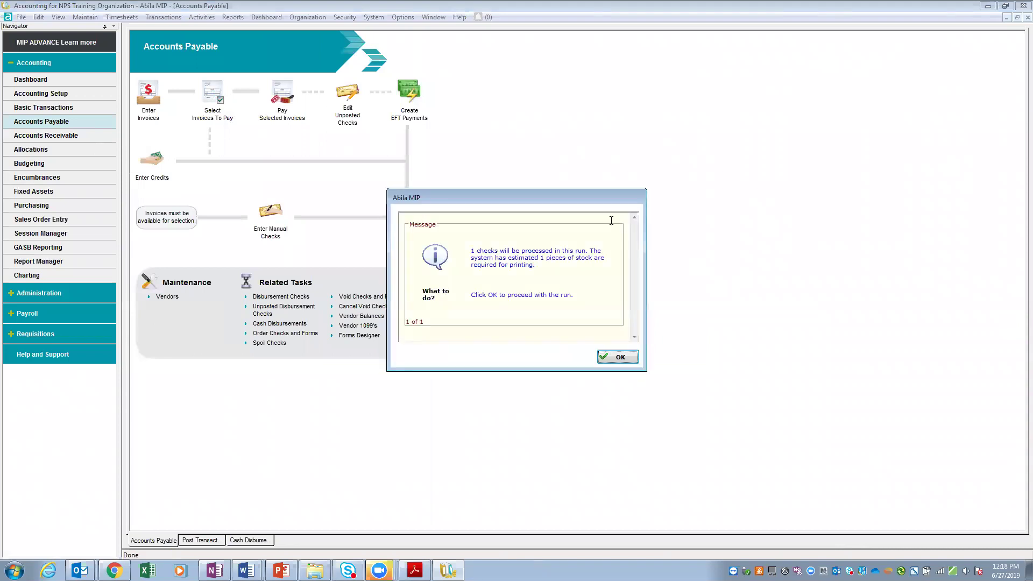
{"action": "left_click", "coordinate": [619, 356]}
{"action": "left_click", "coordinate": [571, 323]}
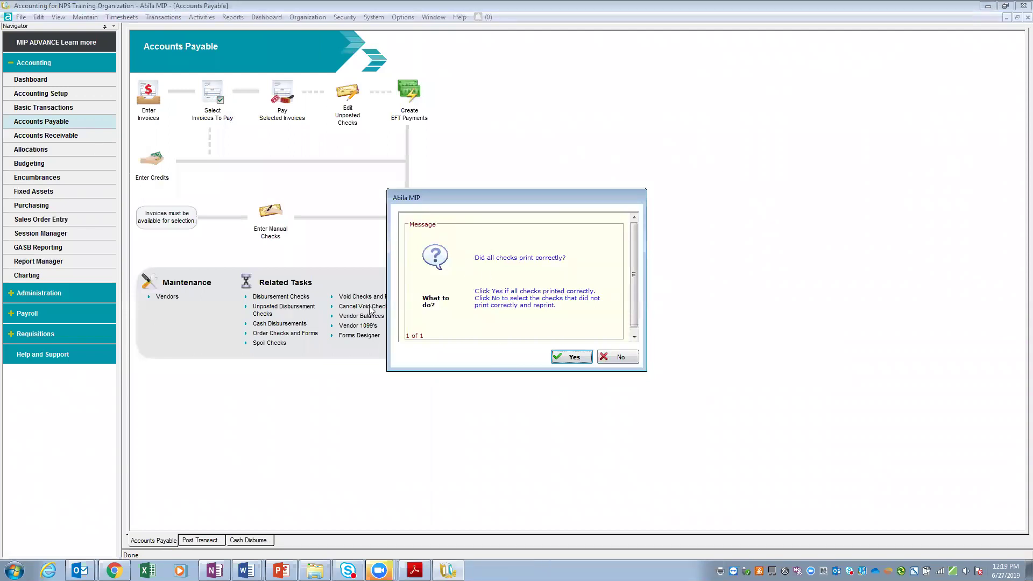
{"action": "left_click", "coordinate": [557, 360]}
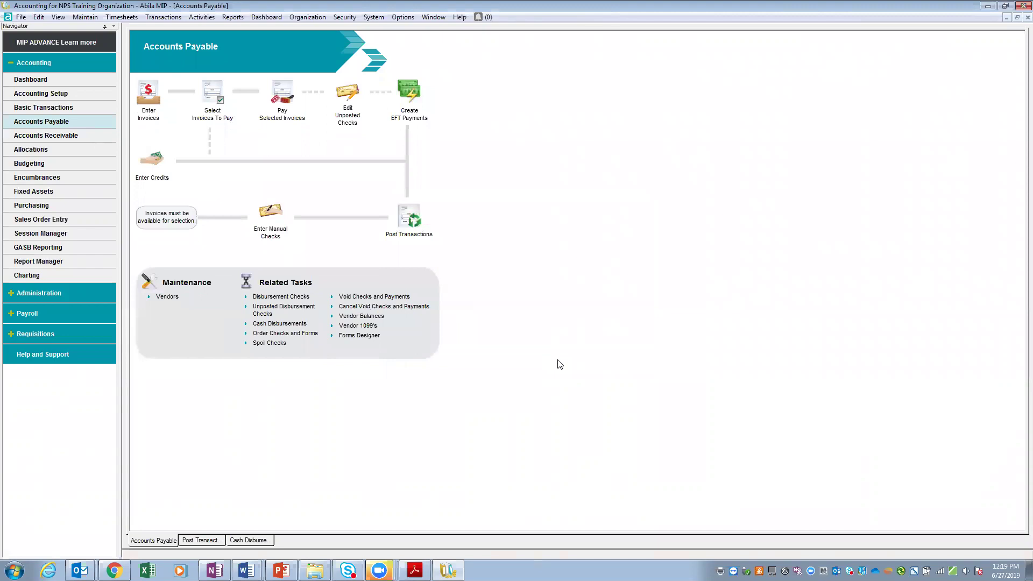
- Retry Post Transactions, dismissing the posting-locked warnings and closing the empty posting window
{"action": "left_click", "coordinate": [412, 222]}
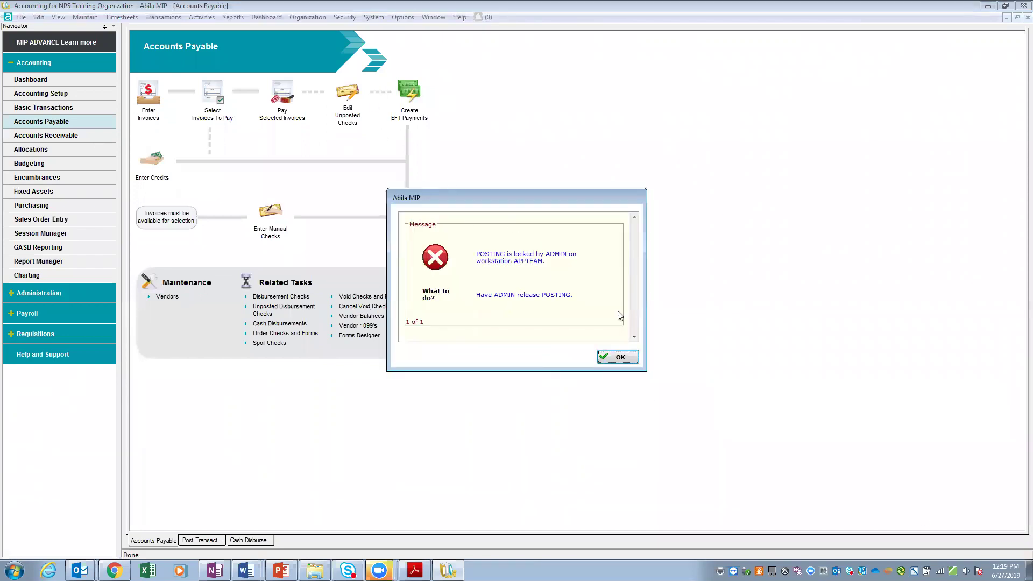
{"action": "left_click", "coordinate": [616, 361]}
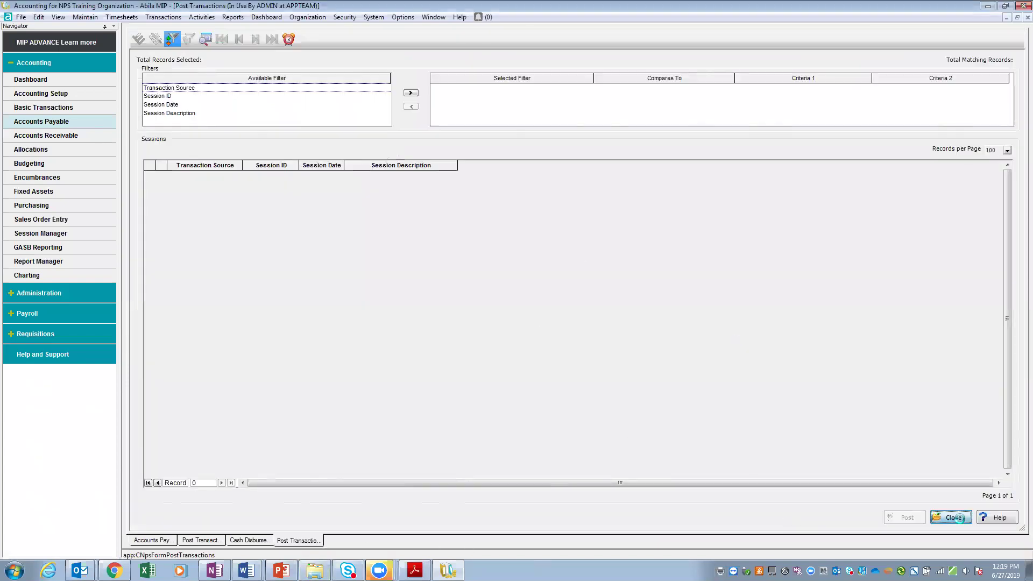
{"action": "left_click", "coordinate": [953, 518]}
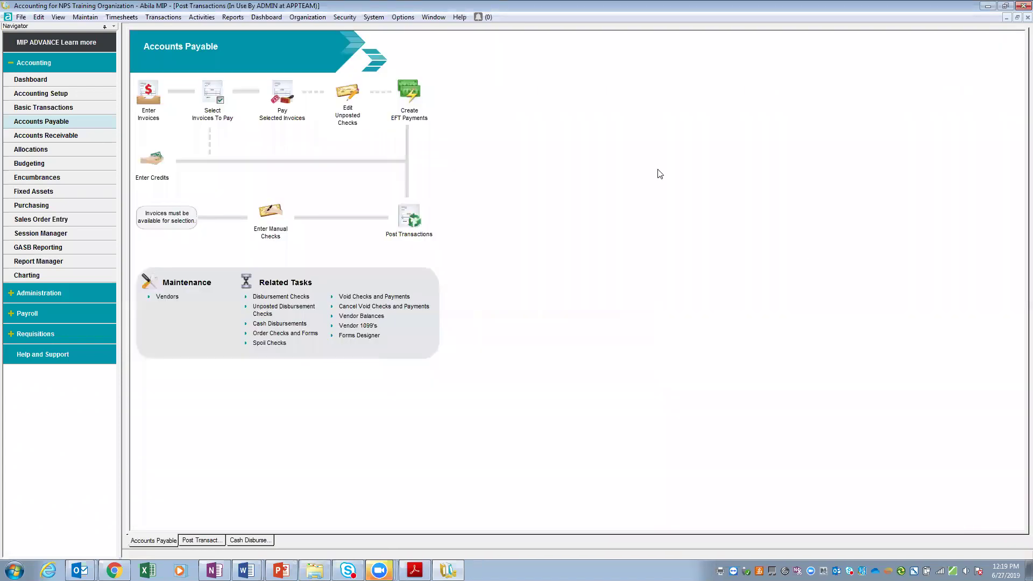
{"action": "left_click", "coordinate": [413, 219]}
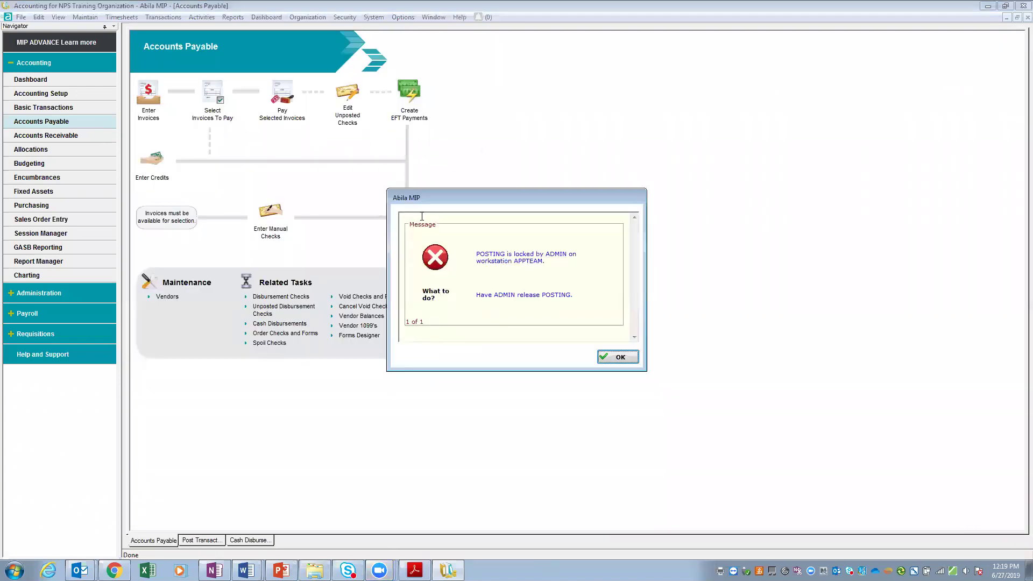
{"action": "key", "text": "Return"}
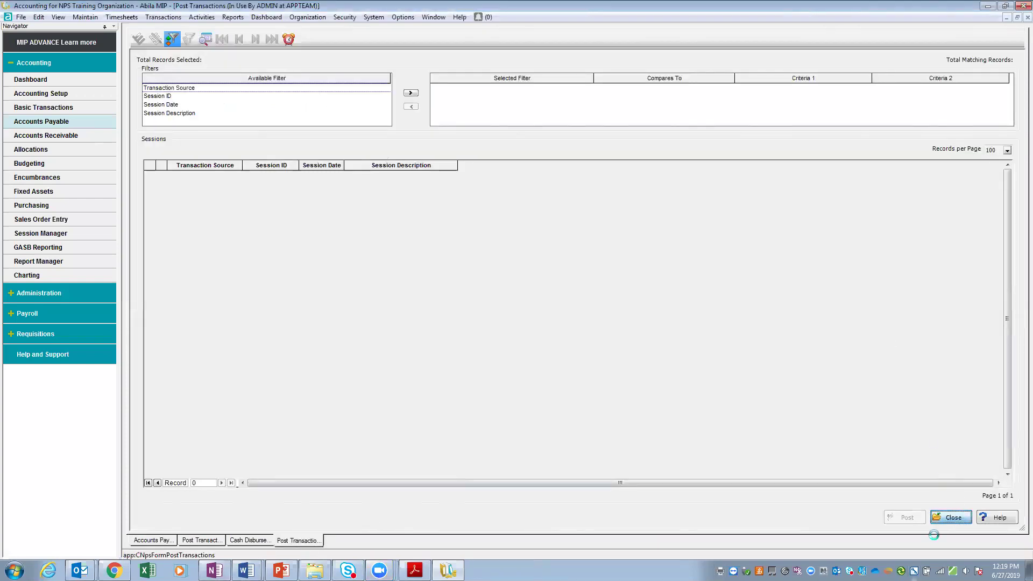
{"action": "left_click", "coordinate": [950, 518]}
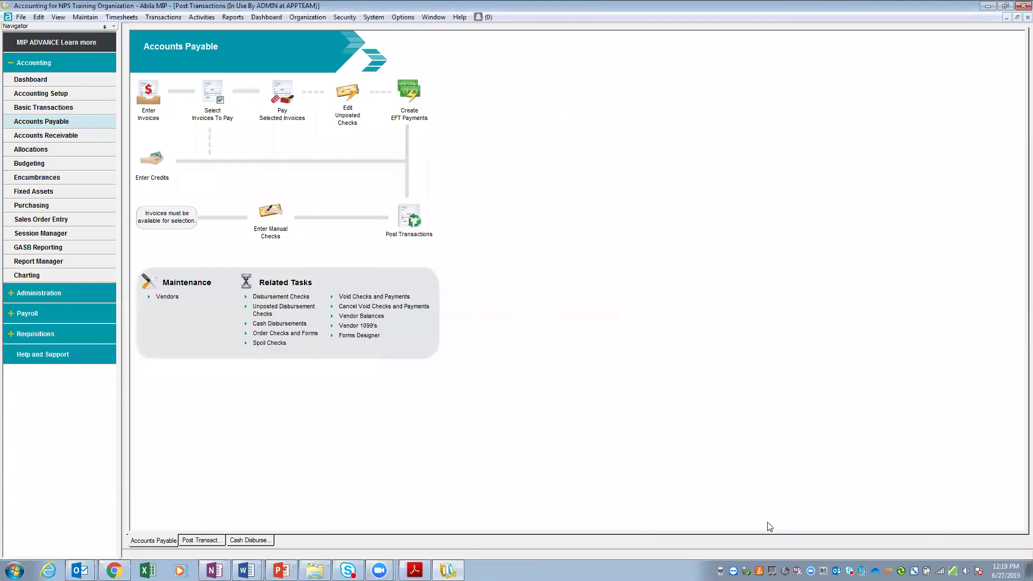
{"action": "left_click", "coordinate": [200, 541]}
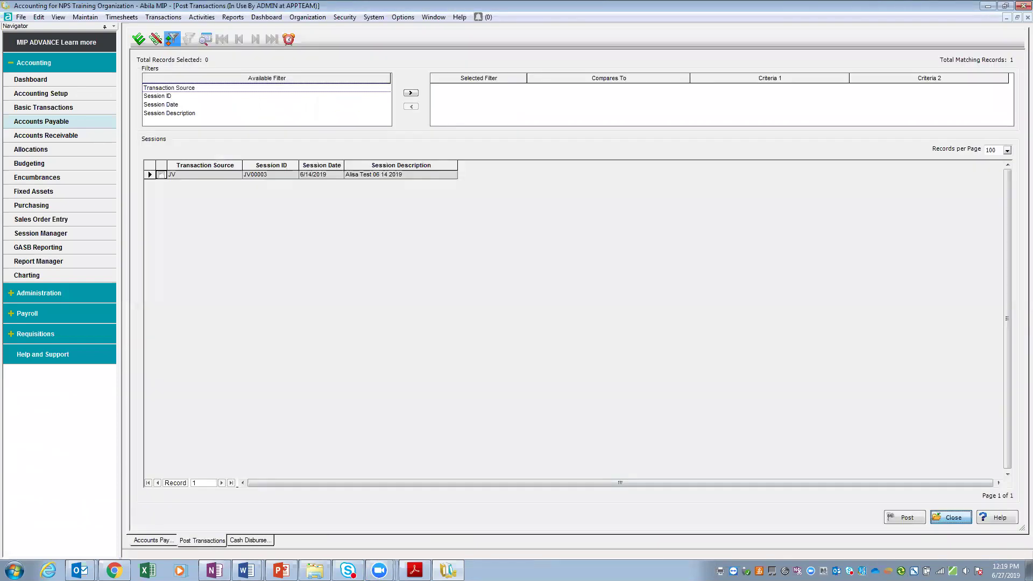
{"action": "left_click", "coordinate": [950, 517]}
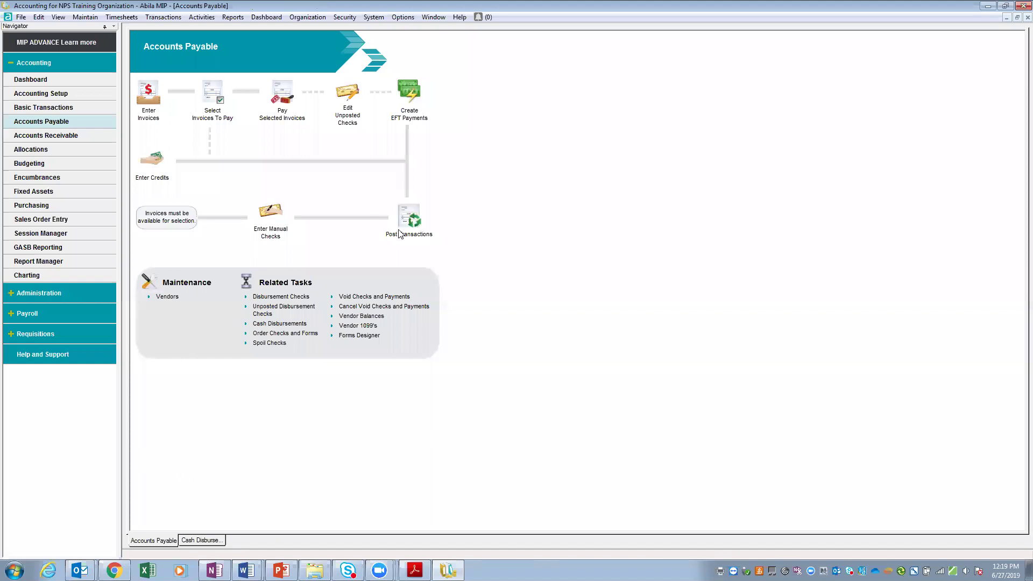
- Post the pending APS session APS0001 and close Post Transactions
{"action": "left_click", "coordinate": [414, 231]}
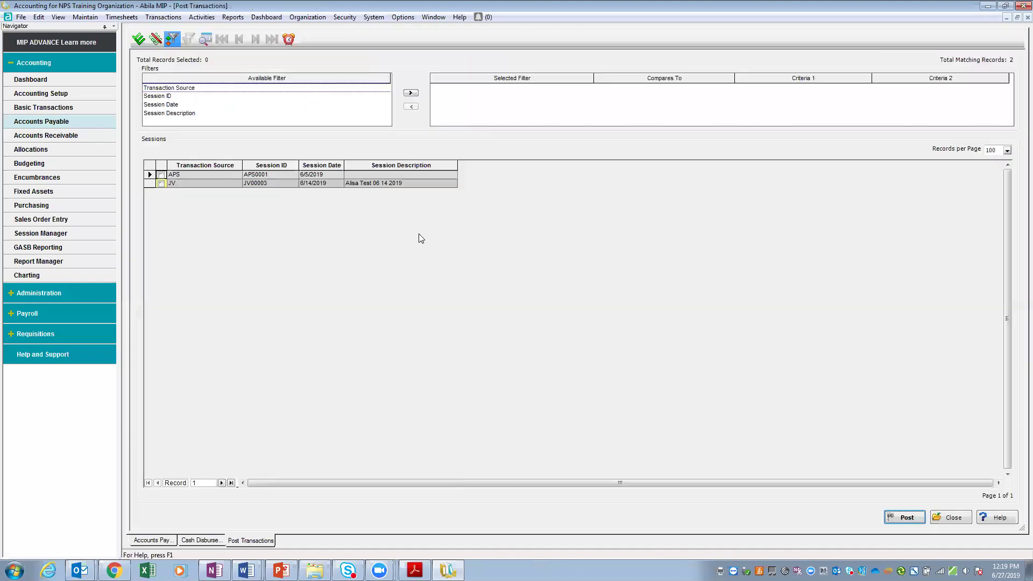
{"action": "left_click", "coordinate": [161, 175]}
{"action": "left_click", "coordinate": [904, 518]}
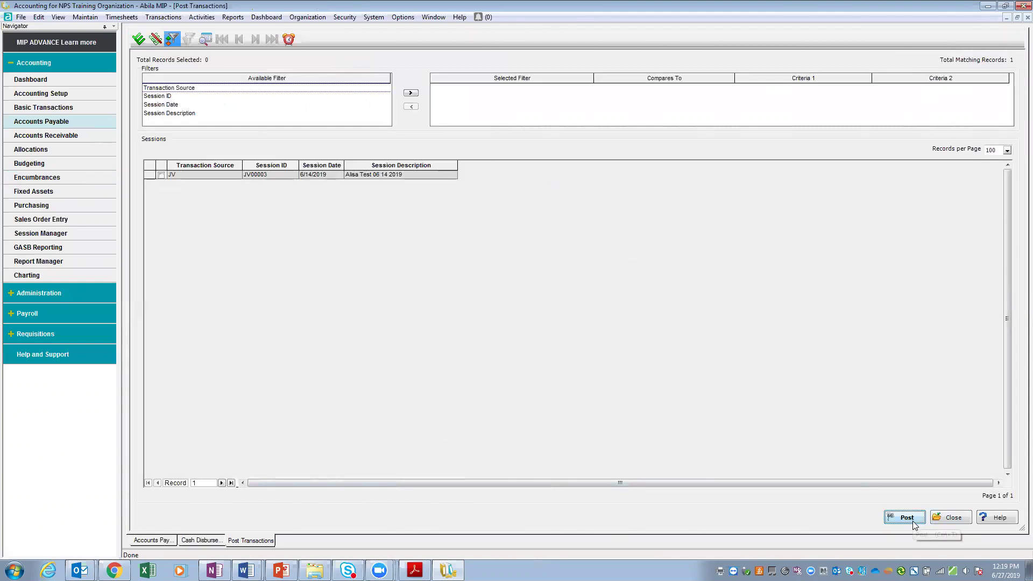
{"action": "left_click", "coordinate": [955, 518]}
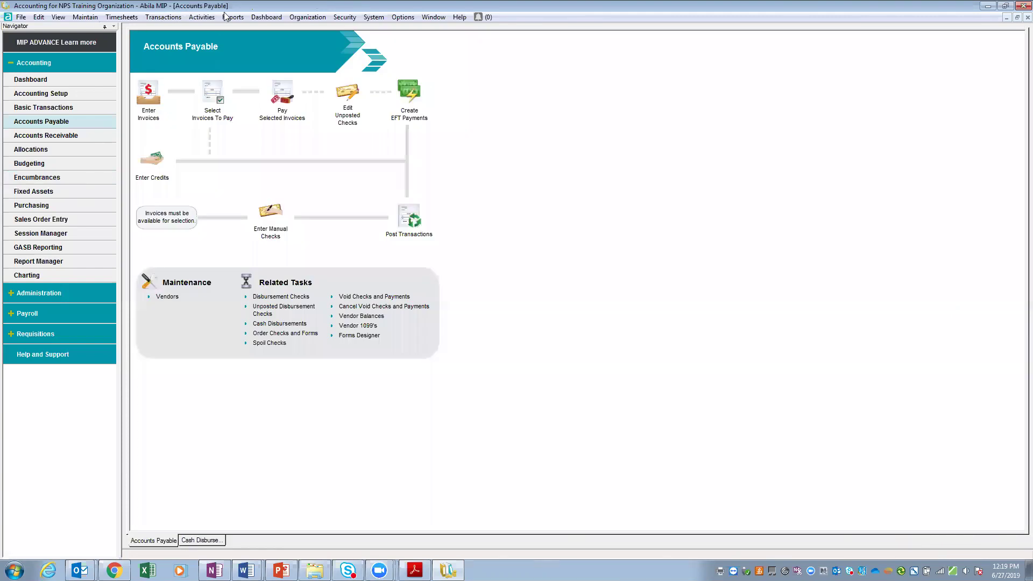
- Create void session VCK0004 set to use each item's original effective date
{"action": "left_click", "coordinate": [162, 16]}
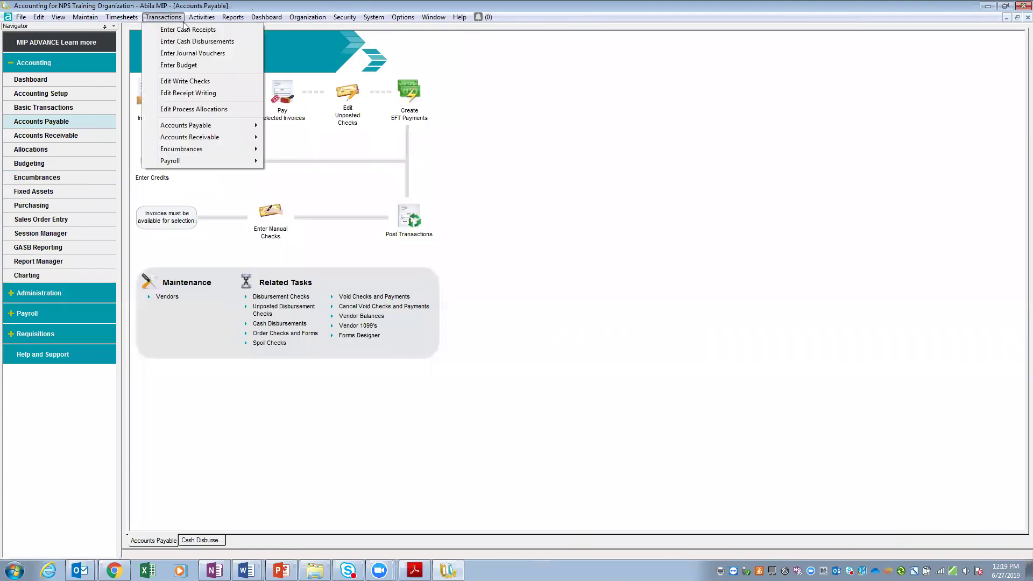
{"action": "mouse_move", "coordinate": [202, 17]}
{"action": "mouse_move", "coordinate": [216, 33]}
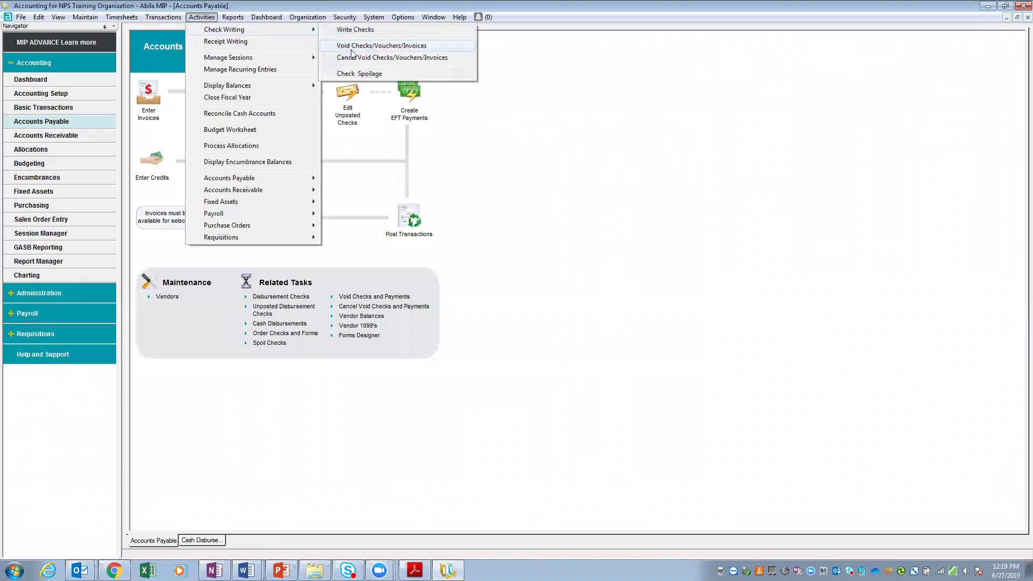
{"action": "left_click", "coordinate": [415, 49]}
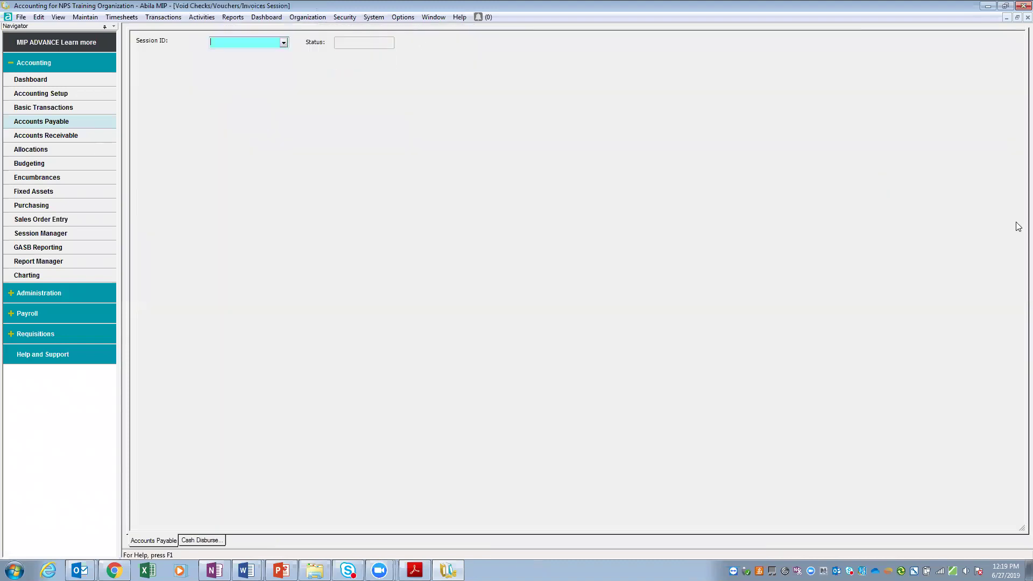
{"action": "left_click", "coordinate": [284, 43]}
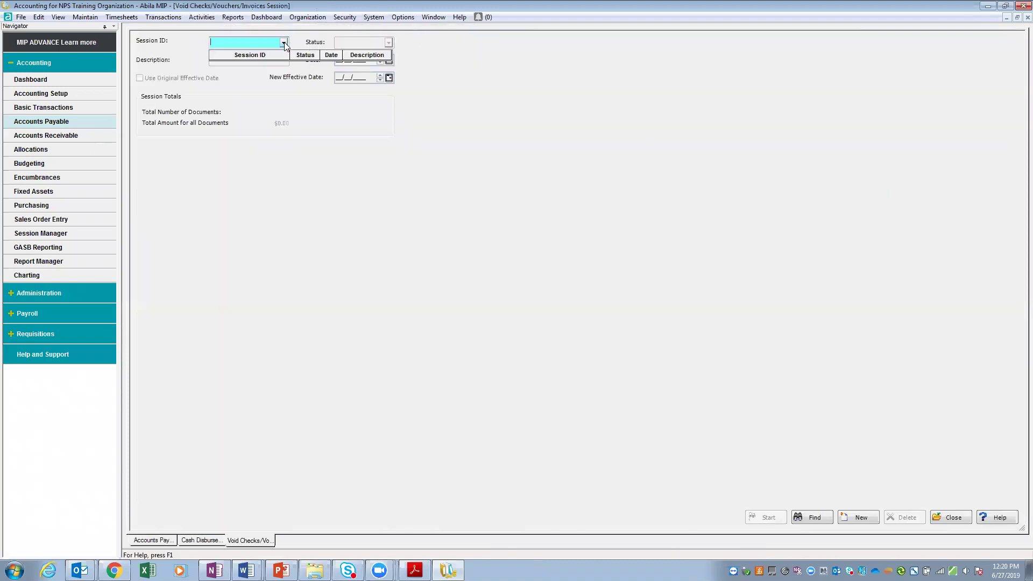
{"action": "left_click", "coordinate": [250, 47]}
{"action": "key", "text": "Tab"}
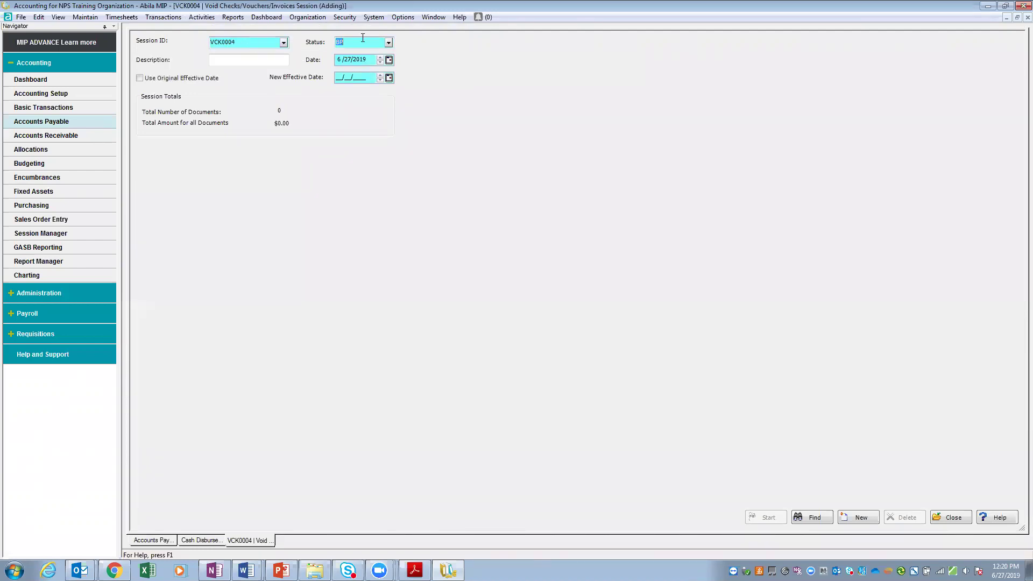
{"action": "left_click", "coordinate": [139, 78]}
- Void ABC Office Supply check 003 with invoice reversal and finish
{"action": "left_click", "coordinate": [770, 517]}
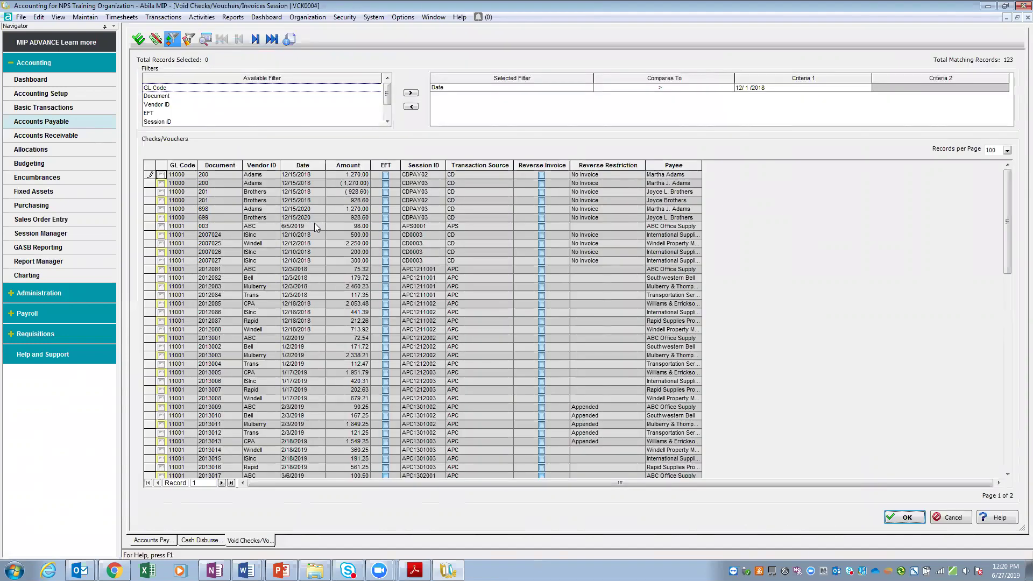
{"action": "left_click", "coordinate": [162, 227]}
{"action": "left_click", "coordinate": [161, 226]}
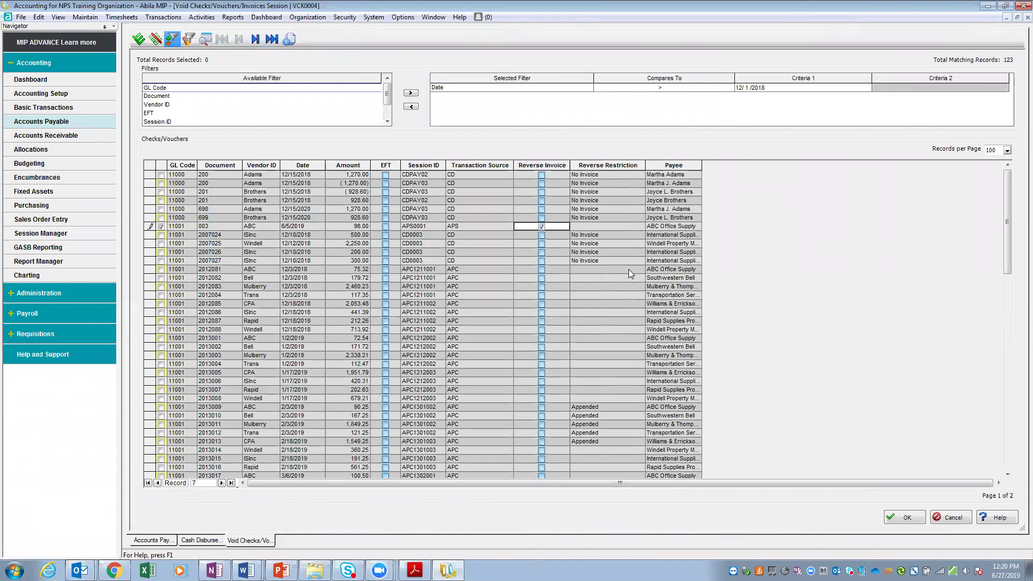
{"action": "left_click", "coordinate": [910, 518]}
{"action": "left_click", "coordinate": [516, 378]}
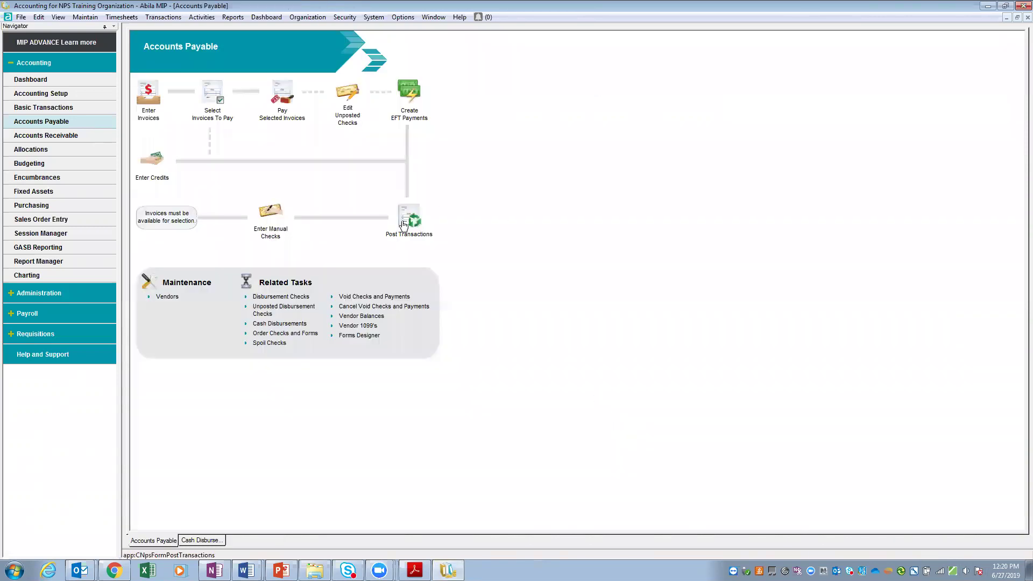
- Post the paired API and APV void sessions VCK0004
{"action": "left_click", "coordinate": [411, 222]}
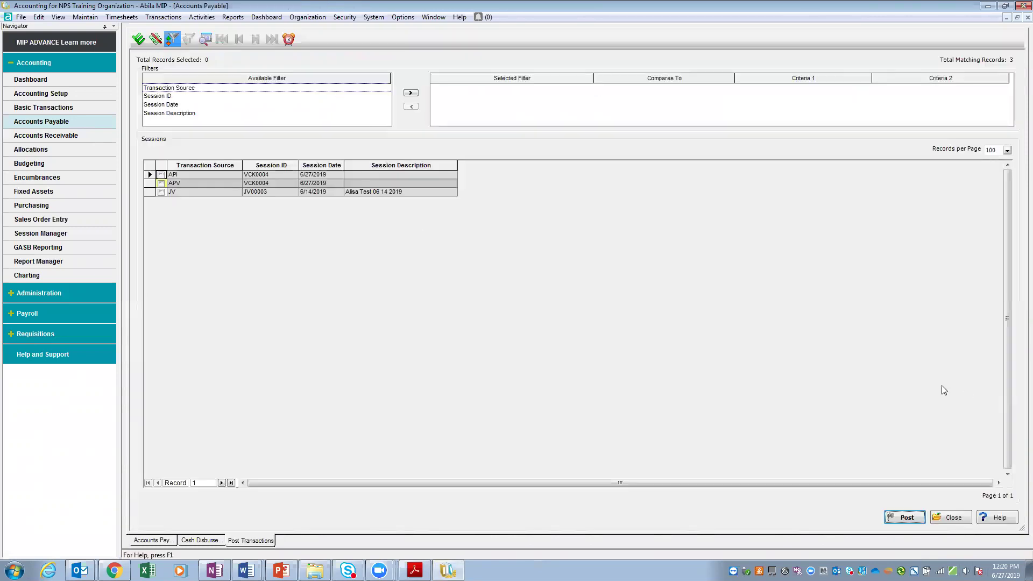
{"action": "left_click", "coordinate": [161, 175]}
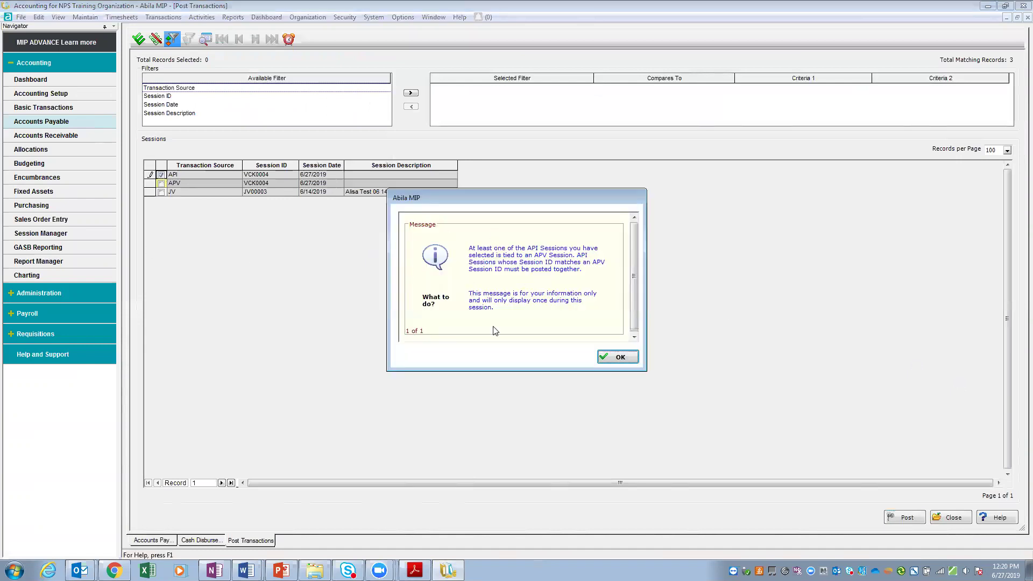
{"action": "left_click", "coordinate": [618, 358]}
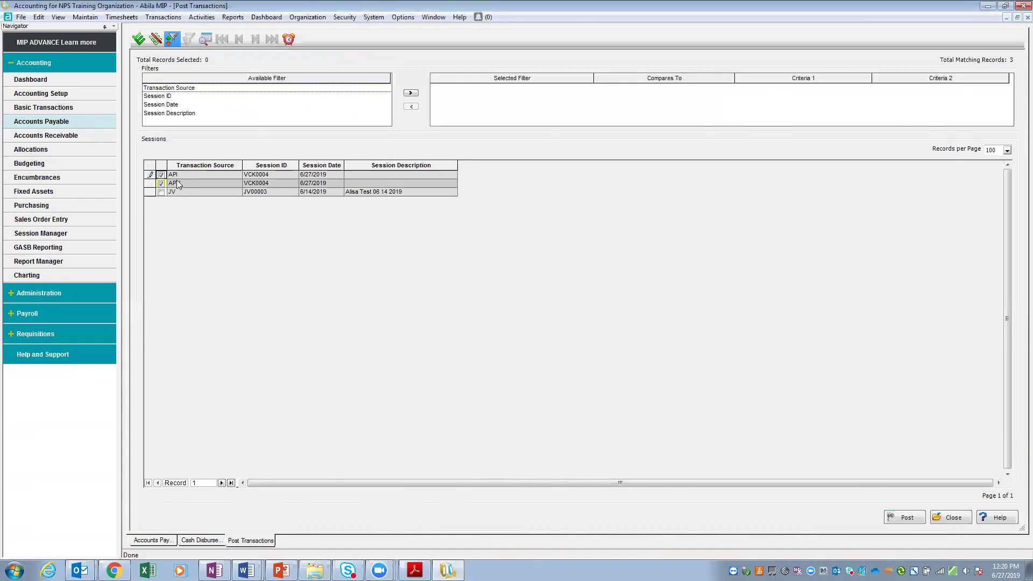
{"action": "left_click", "coordinate": [906, 517]}
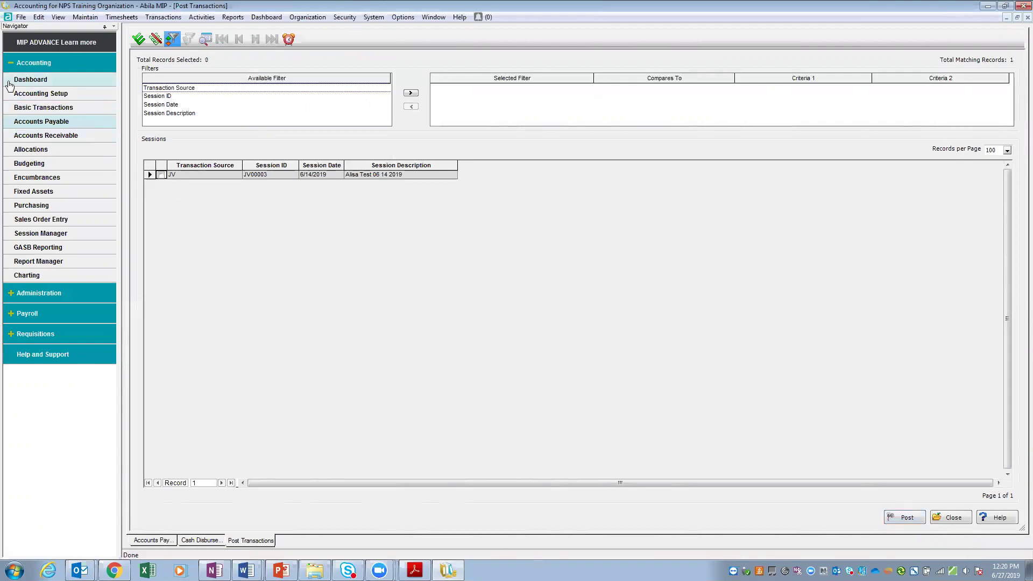
- Check the message center and return to the Accounts Payable page
{"action": "left_click", "coordinate": [233, 16]}
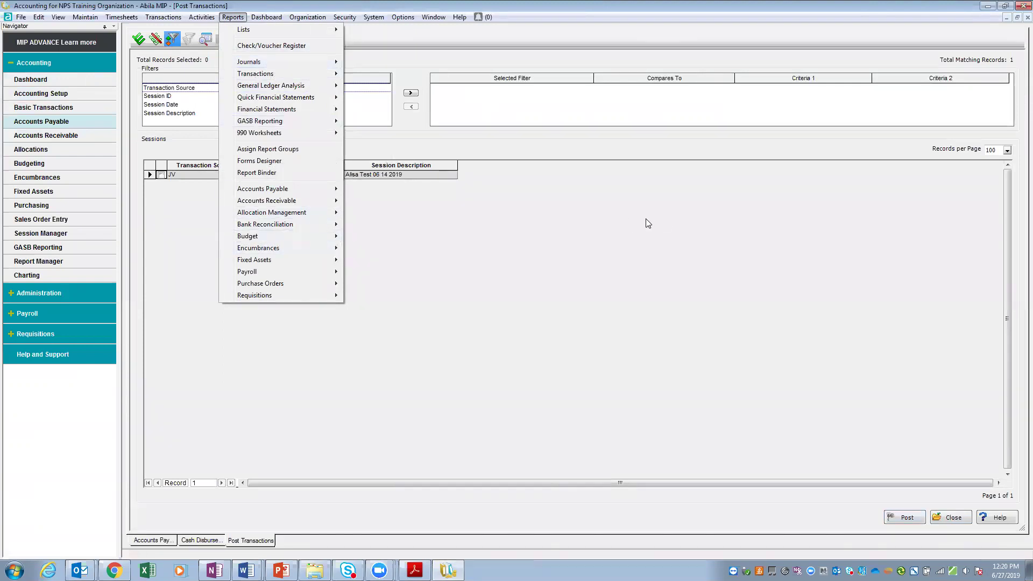
{"action": "left_click", "coordinate": [599, 177]}
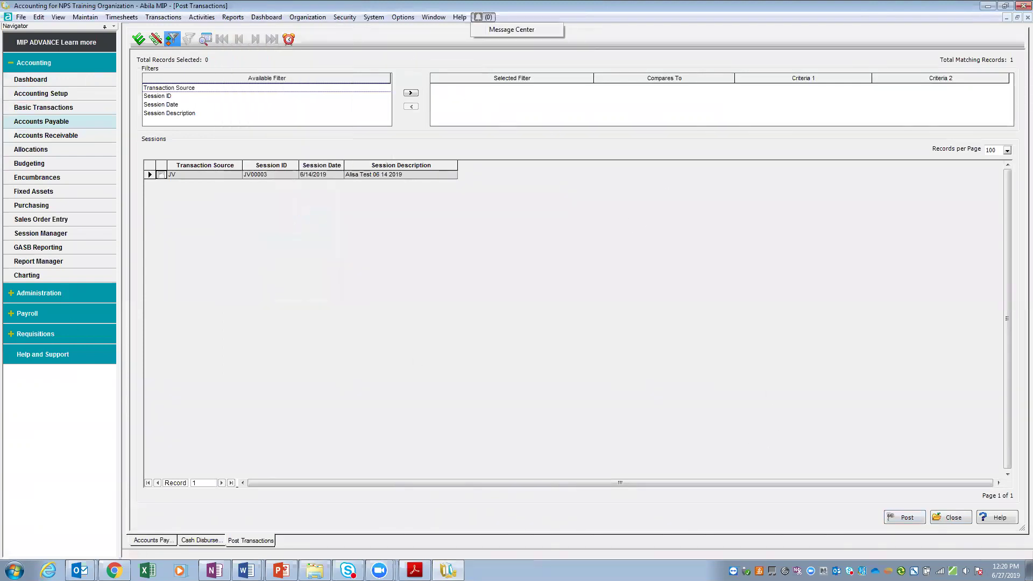
{"action": "left_click", "coordinate": [36, 123]}
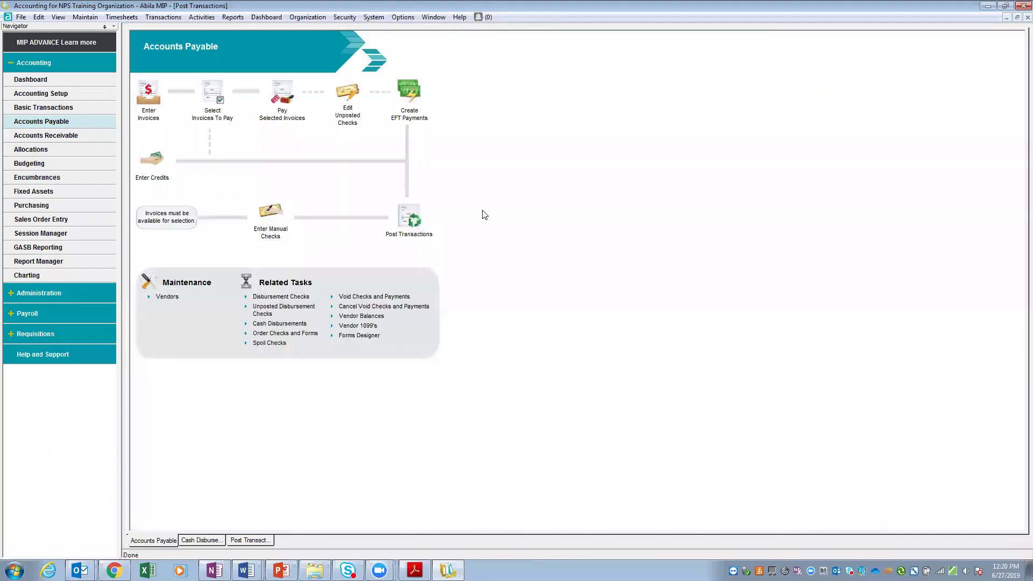